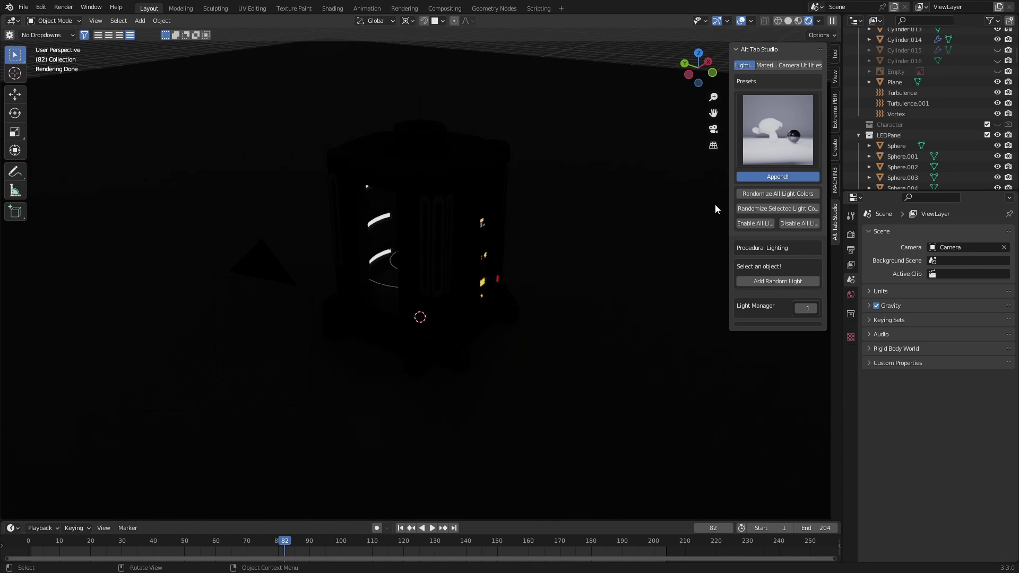
Step: Select the ground plane and append the Split Cold lighting preset around the sci-fi pod
{"action": "middle_click_drag", "start_coordinate": [473, 255], "coordinate": [485, 278]}
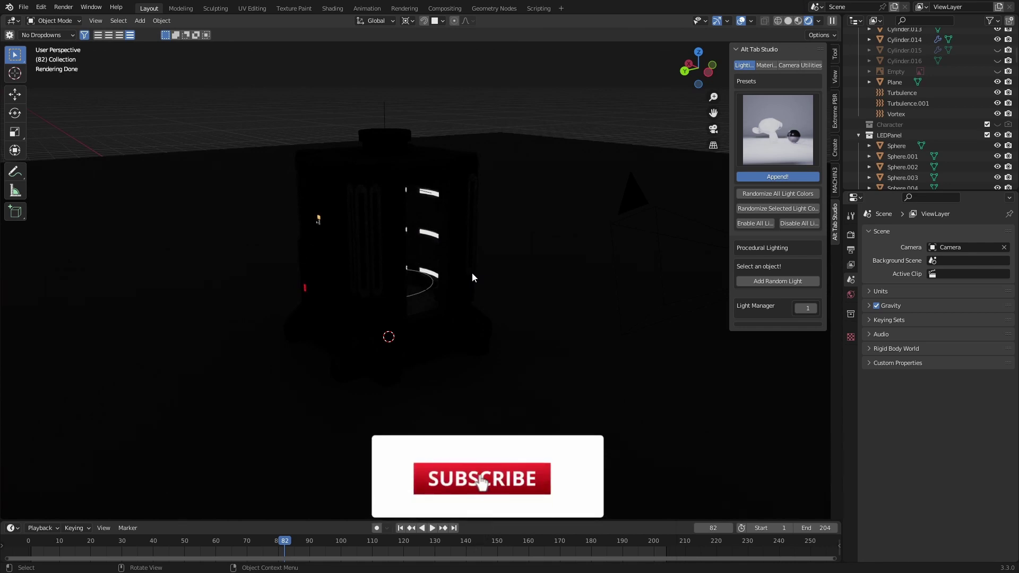
{"action": "left_click_drag", "start_coordinate": [730, 122], "coordinate": [618, 122]}
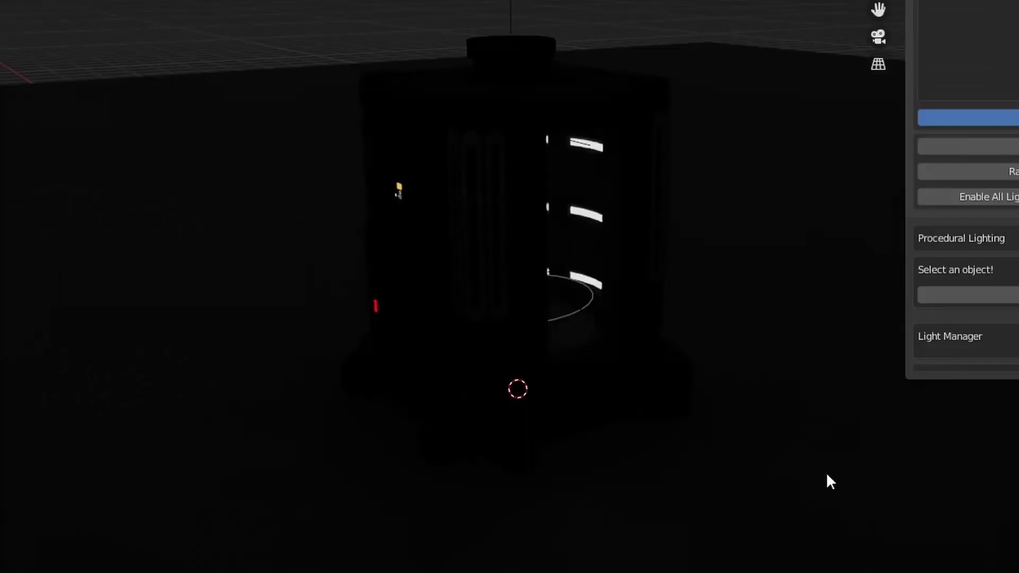
{"action": "left_click", "coordinate": [825, 466]}
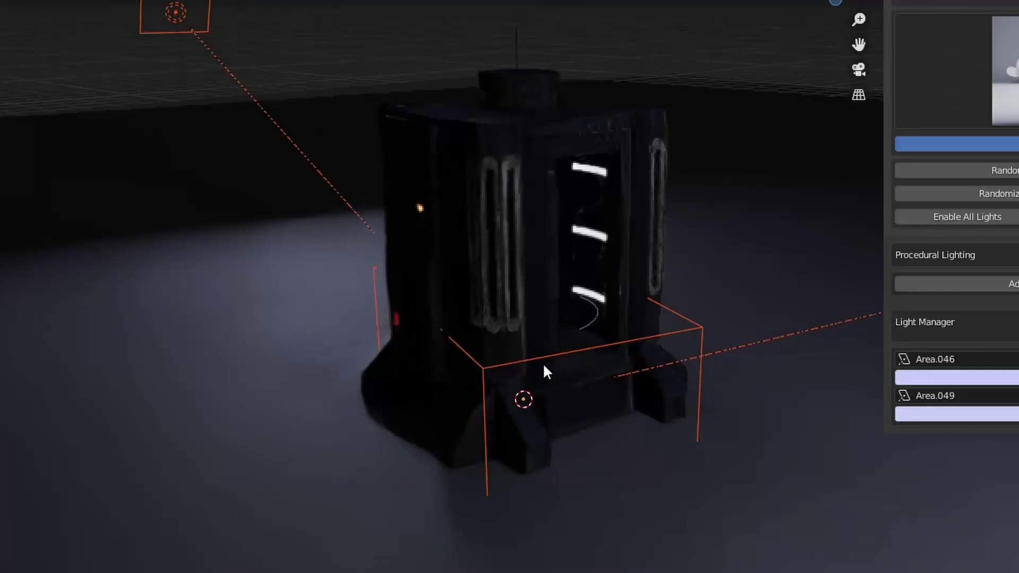
{"action": "middle_click_drag", "start_coordinate": [543, 364], "coordinate": [575, 366]}
{"action": "middle_click_drag", "start_coordinate": [575, 366], "coordinate": [498, 366]}
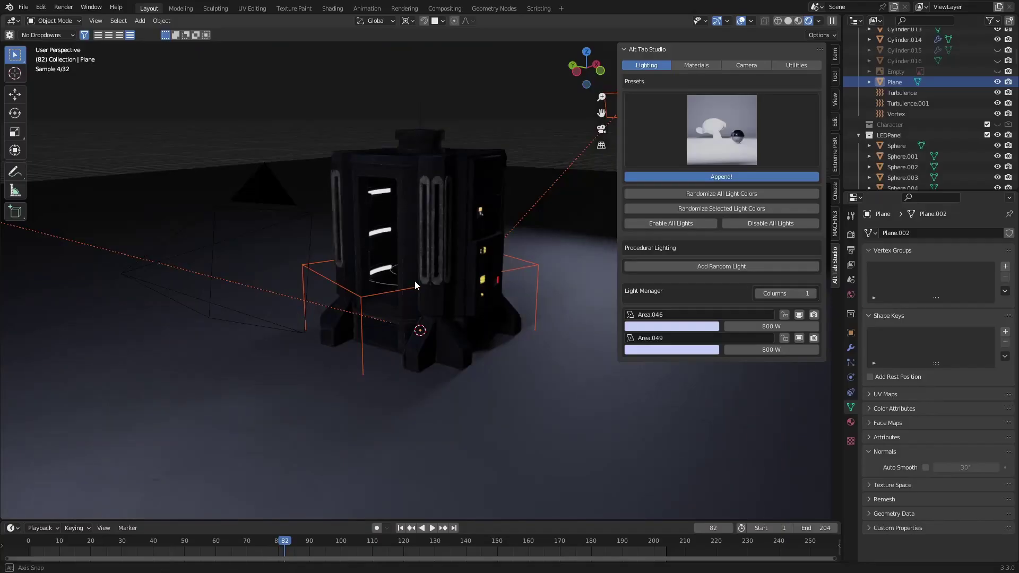
{"action": "middle_click_drag", "start_coordinate": [415, 281], "coordinate": [445, 277]}
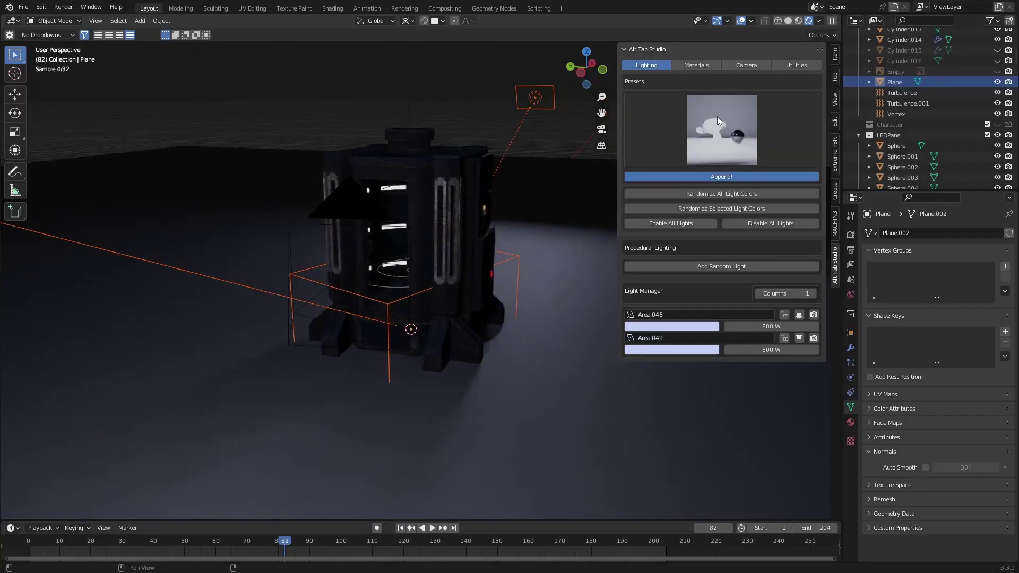
Step: Choose the teal lighting preset and exclude the Split Cold collection from the view layer
{"action": "left_click", "coordinate": [717, 116]}
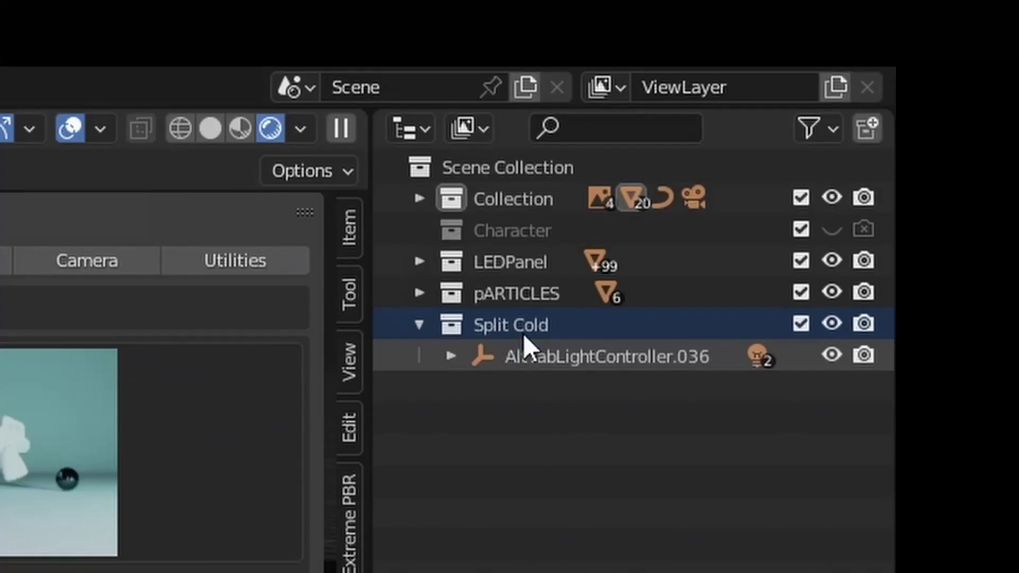
{"action": "left_click", "coordinate": [540, 332]}
{"action": "left_click", "coordinate": [801, 324]}
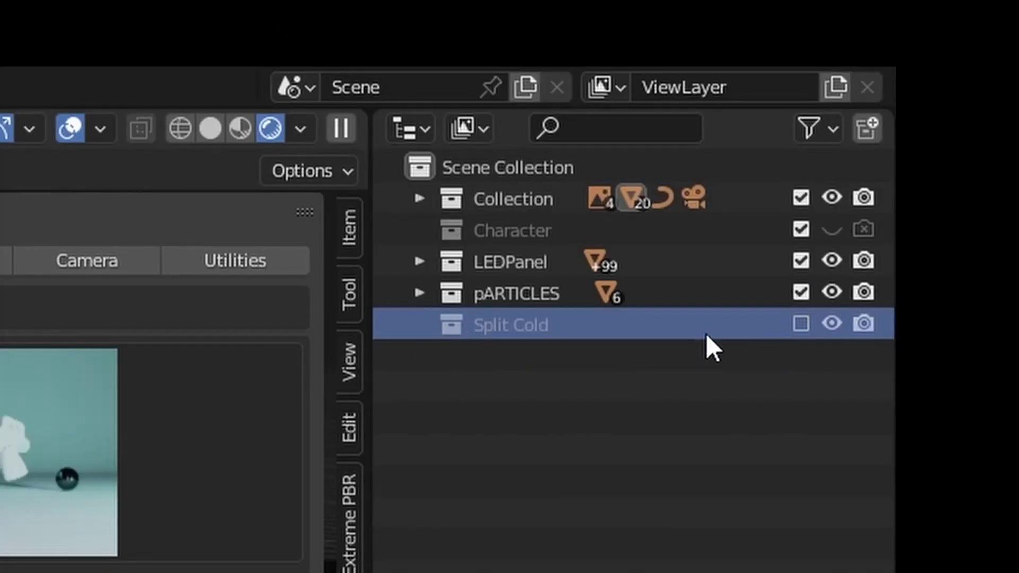
Step: Append the teal Setup 9 lighting preset and rotate its light controller about the global Z axis
{"action": "left_click", "coordinate": [772, 207]}
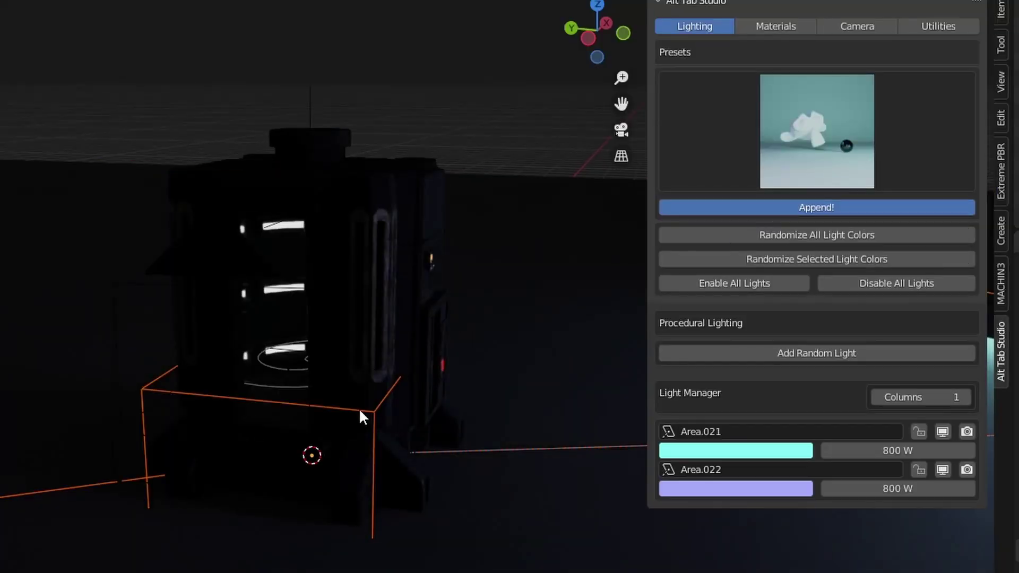
{"action": "key", "text": "r"}
{"action": "key", "text": "z"}
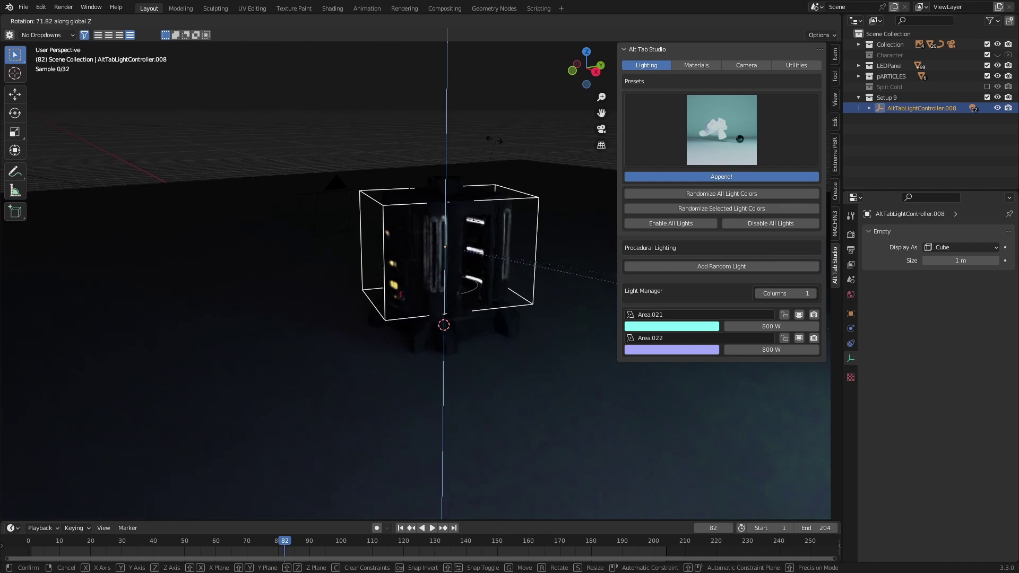
{"action": "left_click", "coordinate": [272, 280]}
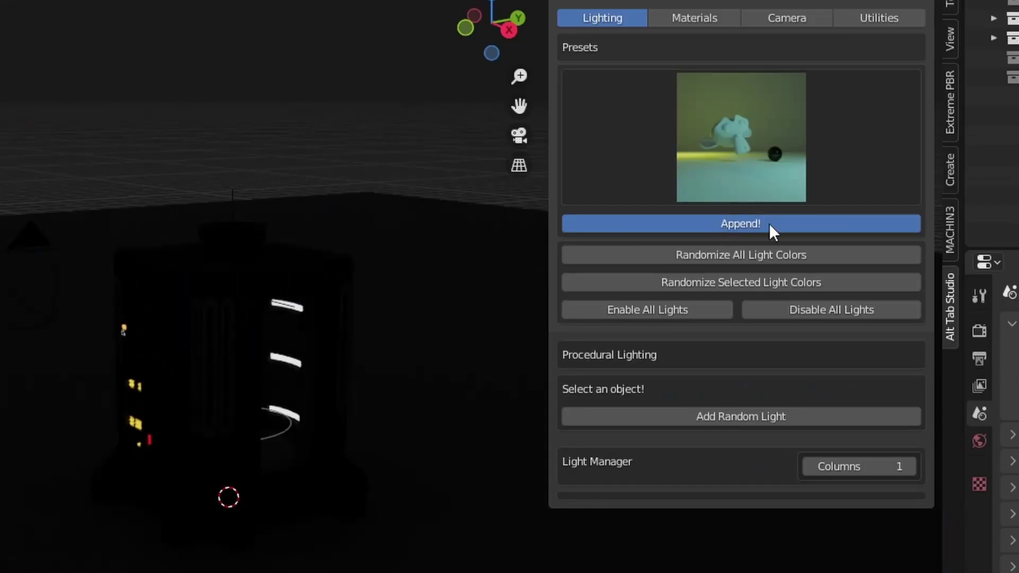
Step: Append the yellow and cyan Setup 7 lighting preset to the scene
{"action": "left_click", "coordinate": [768, 224]}
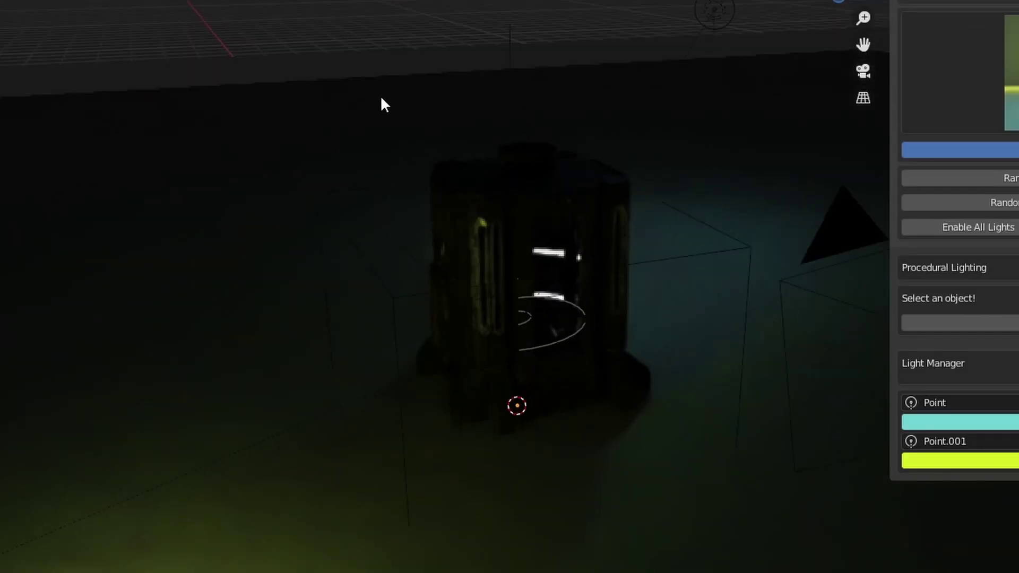
{"action": "scroll", "coordinate": [545, 146], "scroll_direction": "up", "scroll_amount": 3}
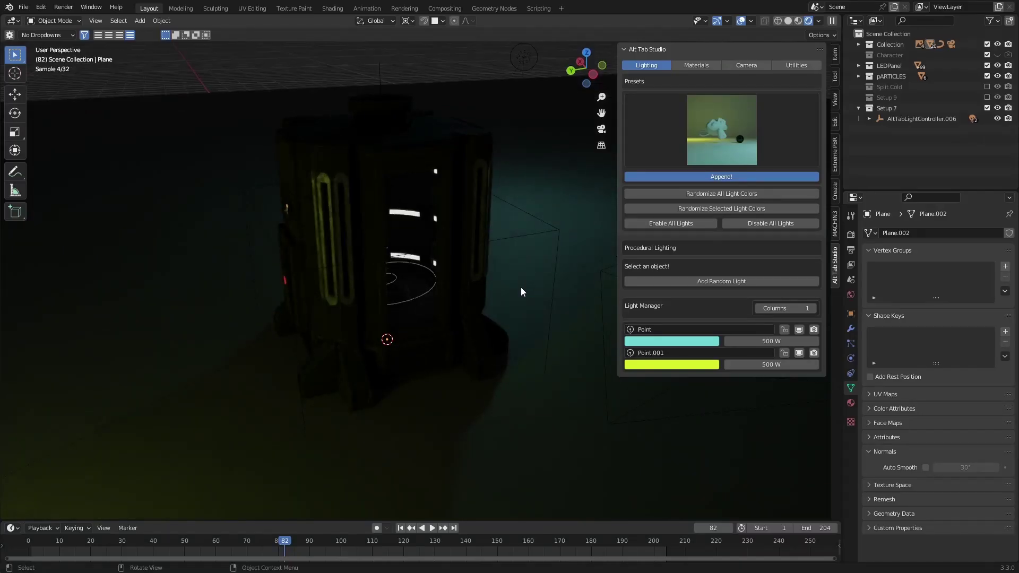
Step: Add one procedural random light aimed at the selected plane and confirm it
{"action": "left_click", "coordinate": [704, 281]}
{"action": "scroll", "coordinate": [377, 305], "scroll_direction": "down", "scroll_amount": 2}
{"action": "middle_click_drag", "start_coordinate": [374, 305], "coordinate": [330, 304]}
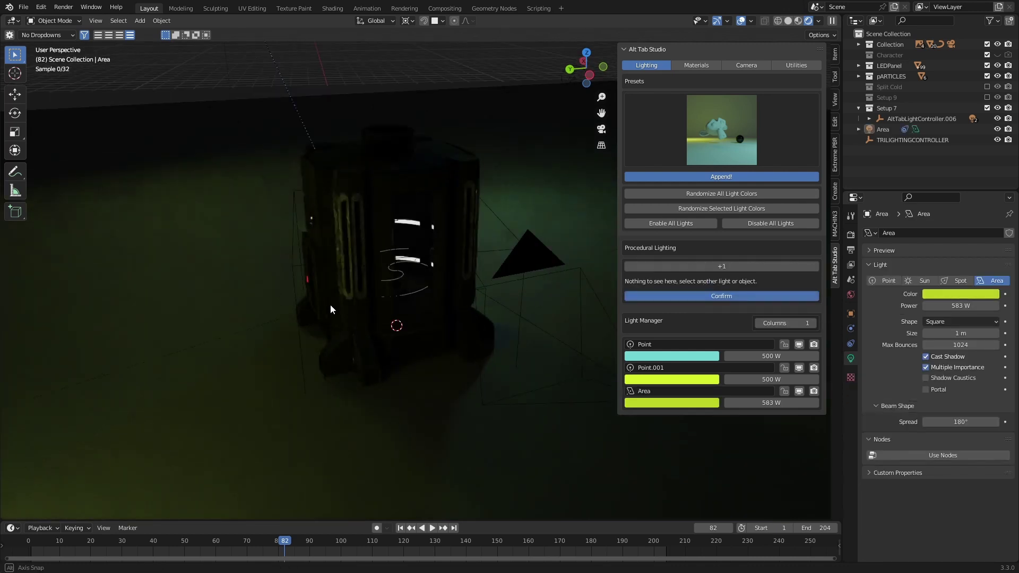
{"action": "scroll", "coordinate": [318, 300], "scroll_direction": "down", "scroll_amount": 3}
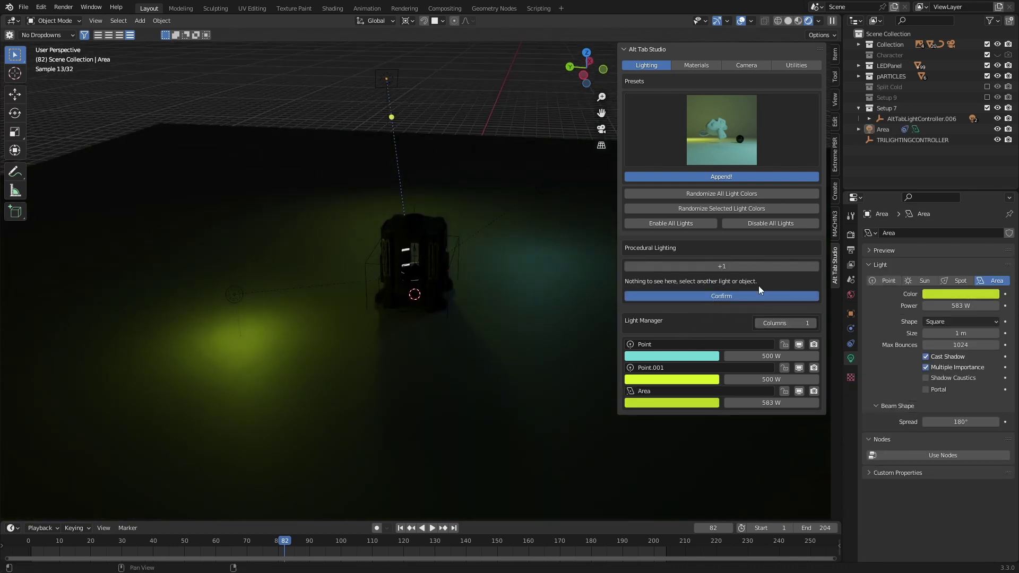
{"action": "left_click", "coordinate": [747, 294]}
Step: Add twelve more procedural random area lights around the pod and confirm them
{"action": "left_click", "coordinate": [737, 283]}
{"action": "left_click", "coordinate": [812, 266]}
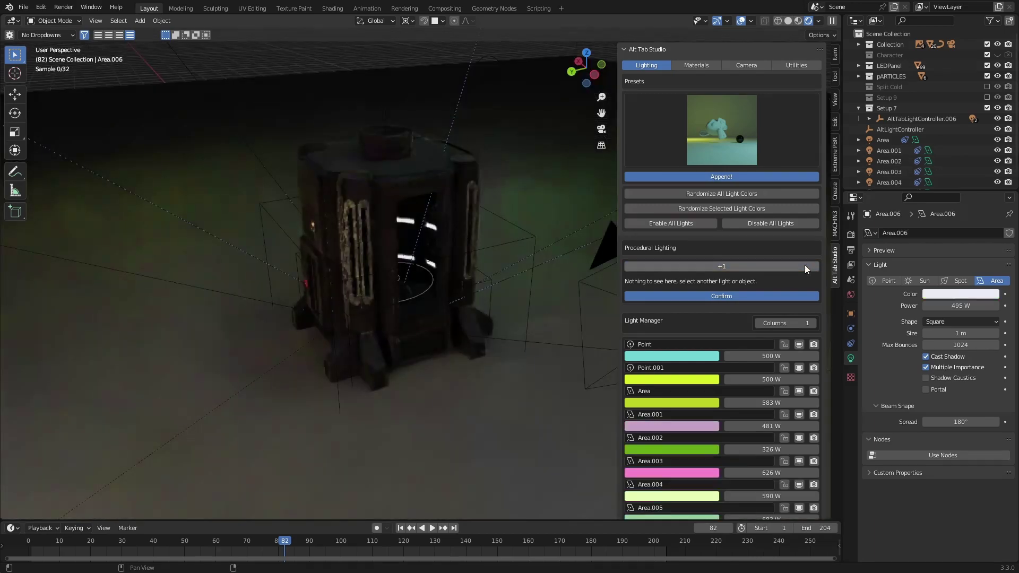
{"action": "left_click", "coordinate": [805, 266]}
{"action": "middle_click_drag", "start_coordinate": [375, 244], "coordinate": [265, 241]}
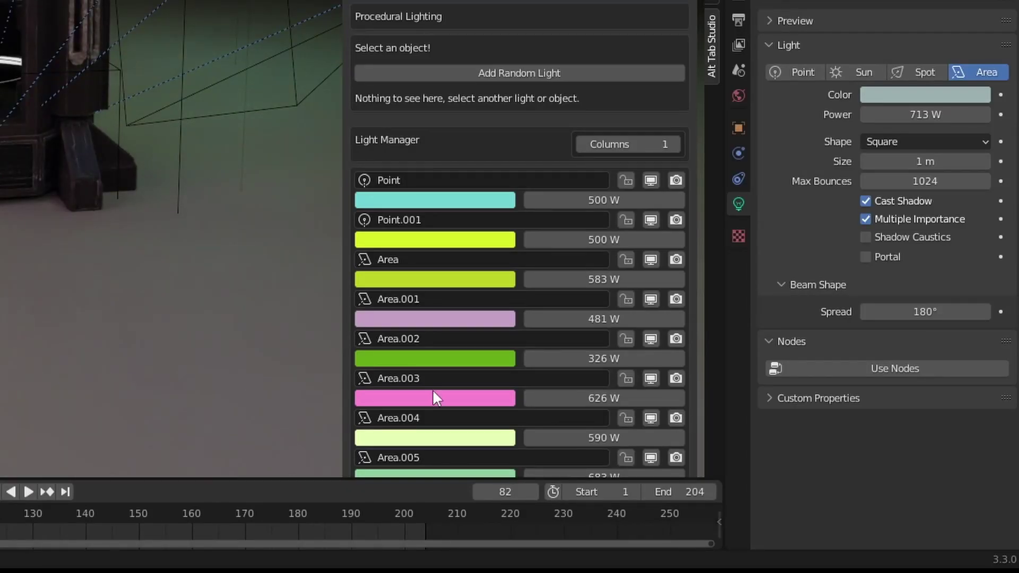
Step: Open the quick light options for the pink Area.003 light and set its power to 5000 W
{"action": "scroll", "coordinate": [433, 392], "scroll_direction": "down", "scroll_amount": 8}
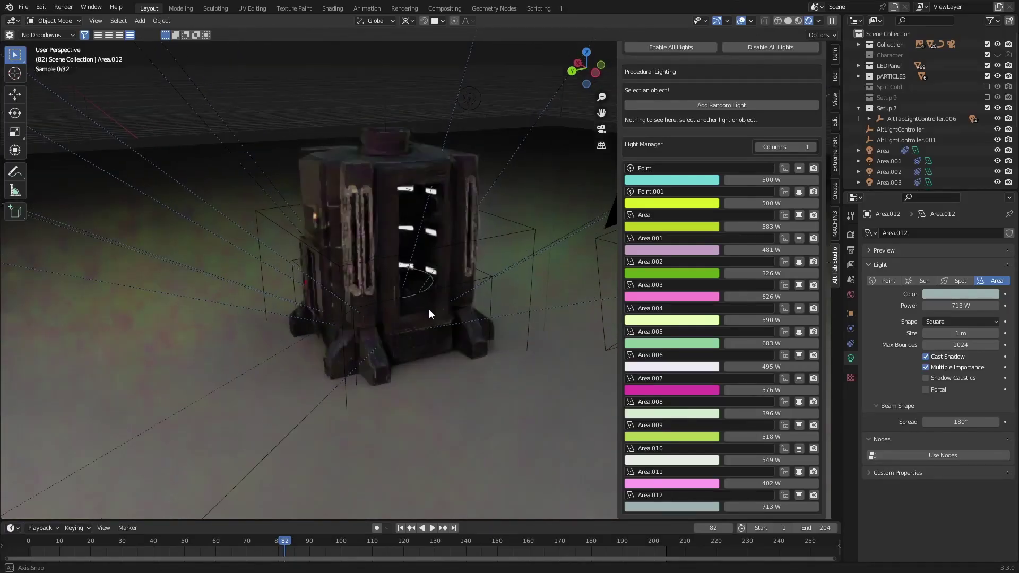
{"action": "middle_click_drag", "start_coordinate": [429, 310], "coordinate": [486, 299]}
{"action": "scroll", "coordinate": [440, 313], "scroll_direction": "down", "scroll_amount": 4}
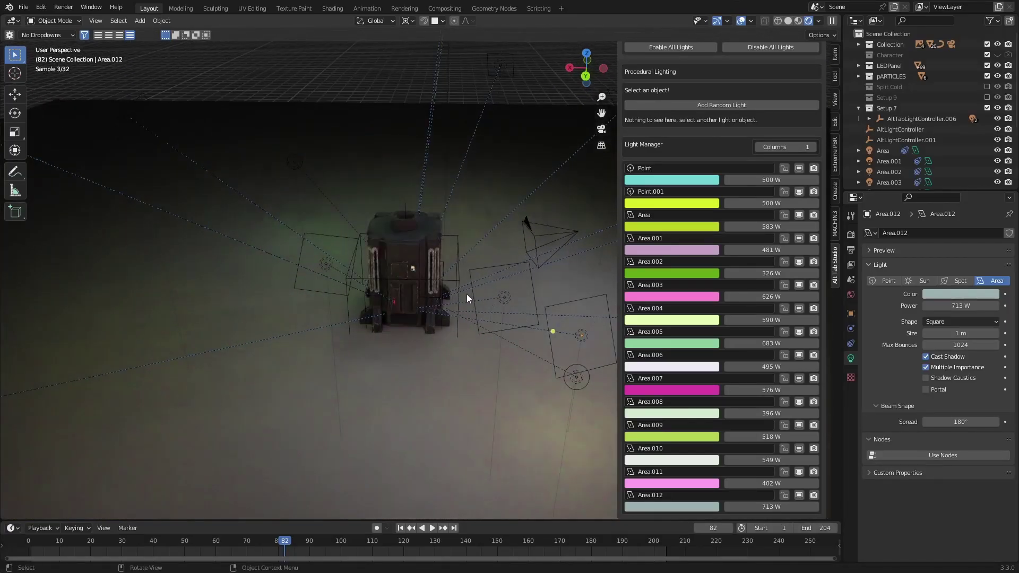
{"action": "scroll", "coordinate": [744, 305], "scroll_direction": "up", "scroll_amount": 8}
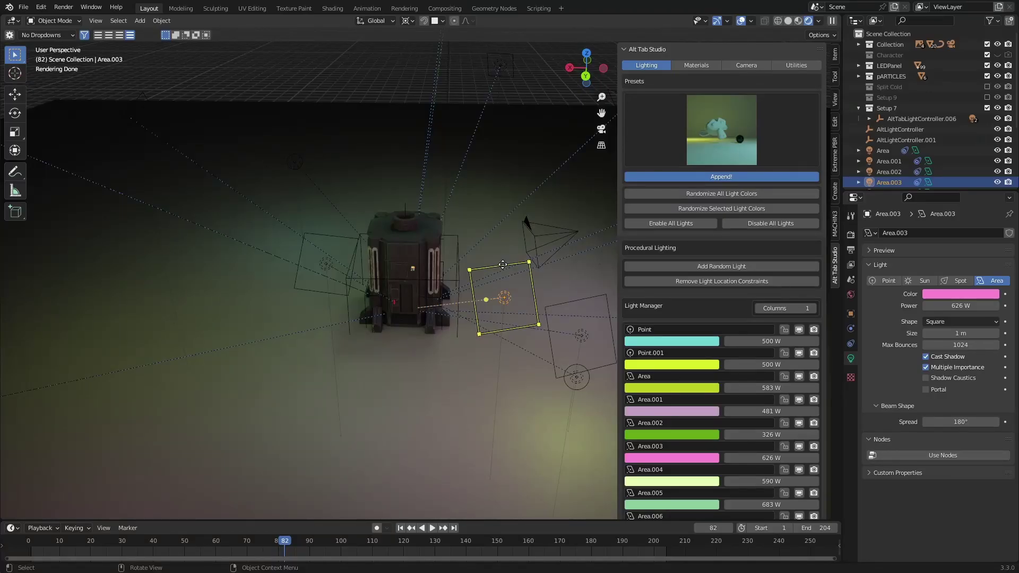
{"action": "key", "text": "d"}
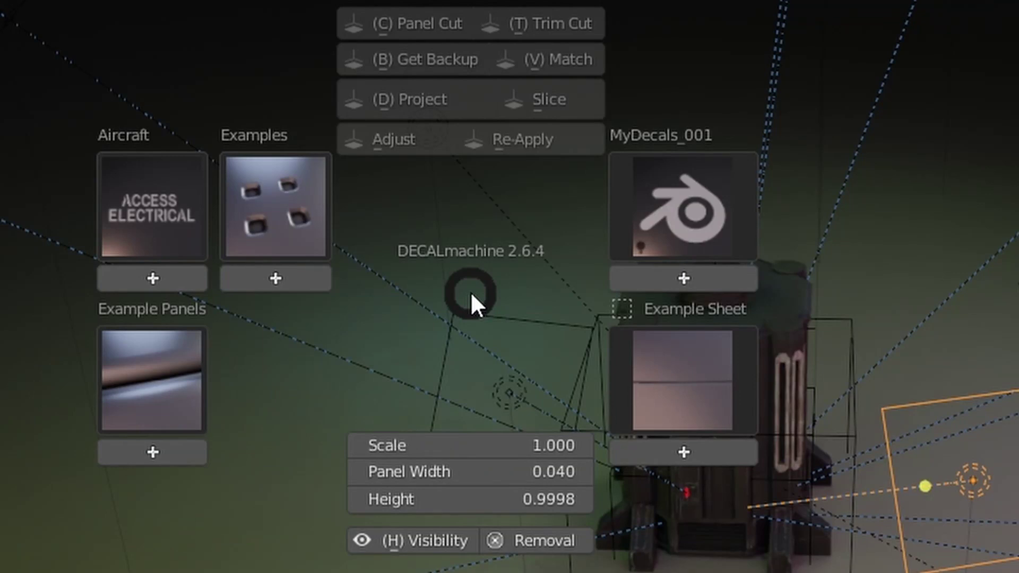
{"action": "key", "text": "Escape"}
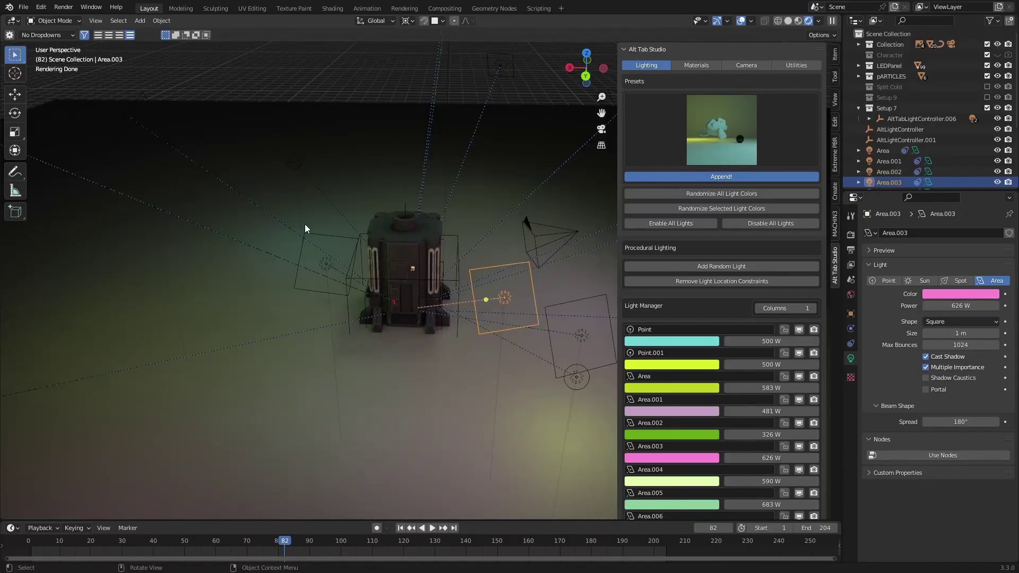
{"action": "key", "text": "ctrl+d"}
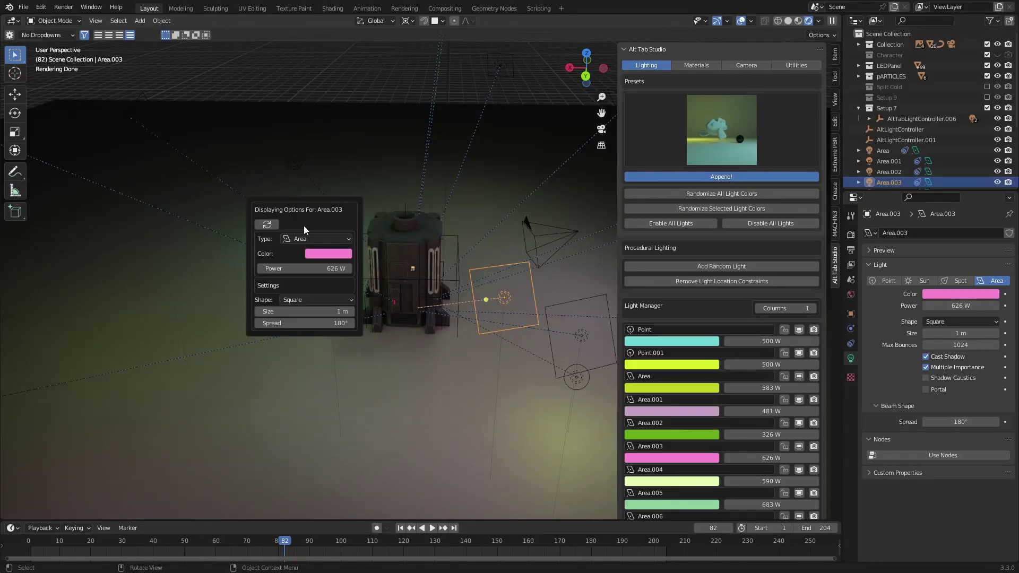
{"action": "key", "text": "shift+l"}
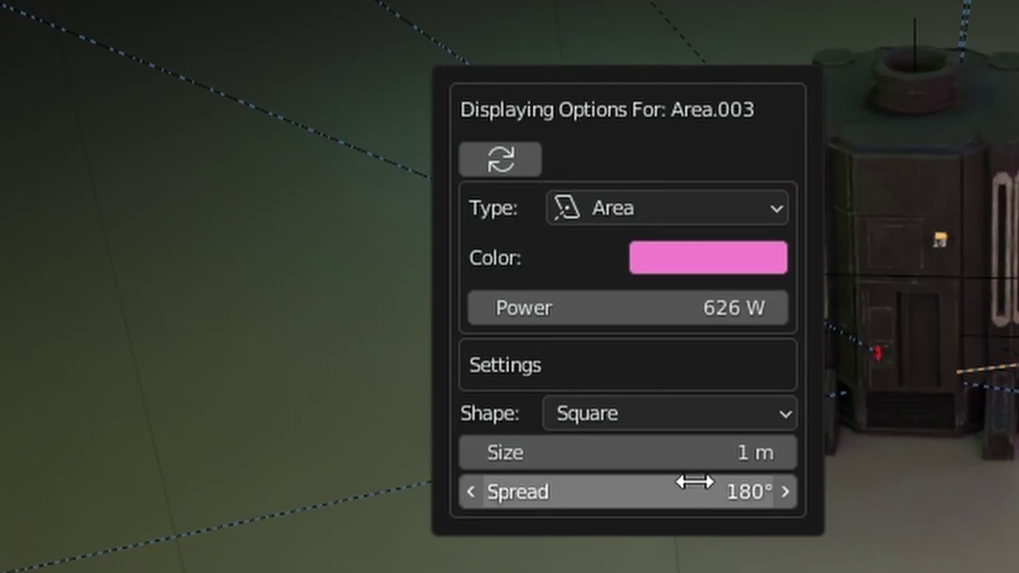
{"action": "left_click", "coordinate": [705, 302]}
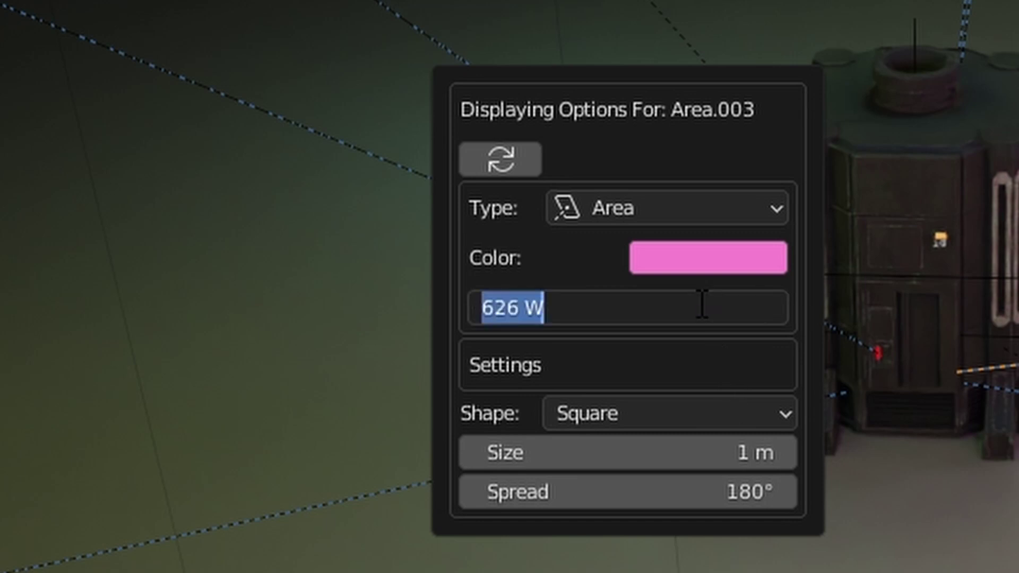
{"action": "type", "text": "5000"}
{"action": "key", "text": "Return"}
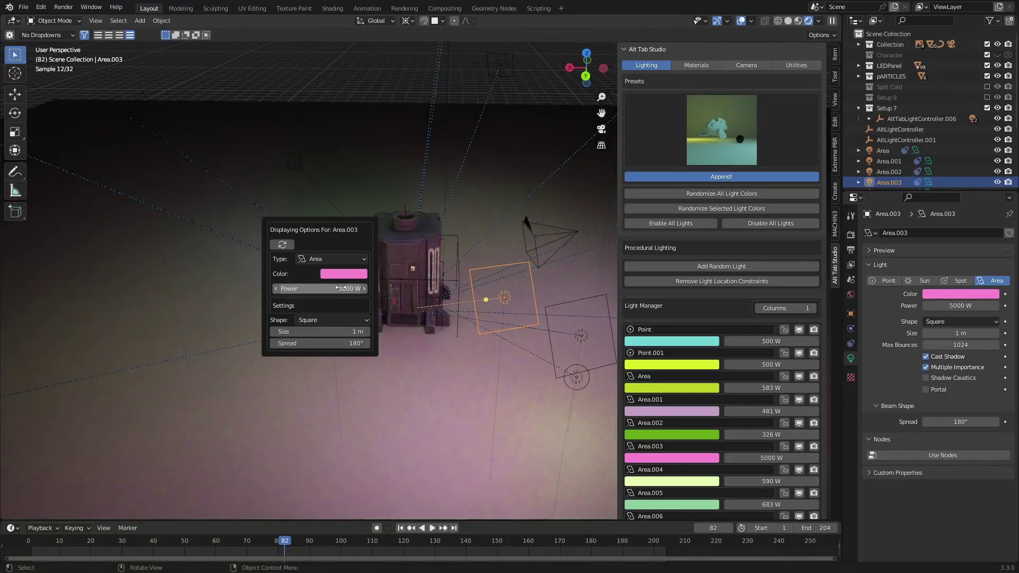
Step: Select the scene camera and bring up its quick options
{"action": "left_click", "coordinate": [546, 226]}
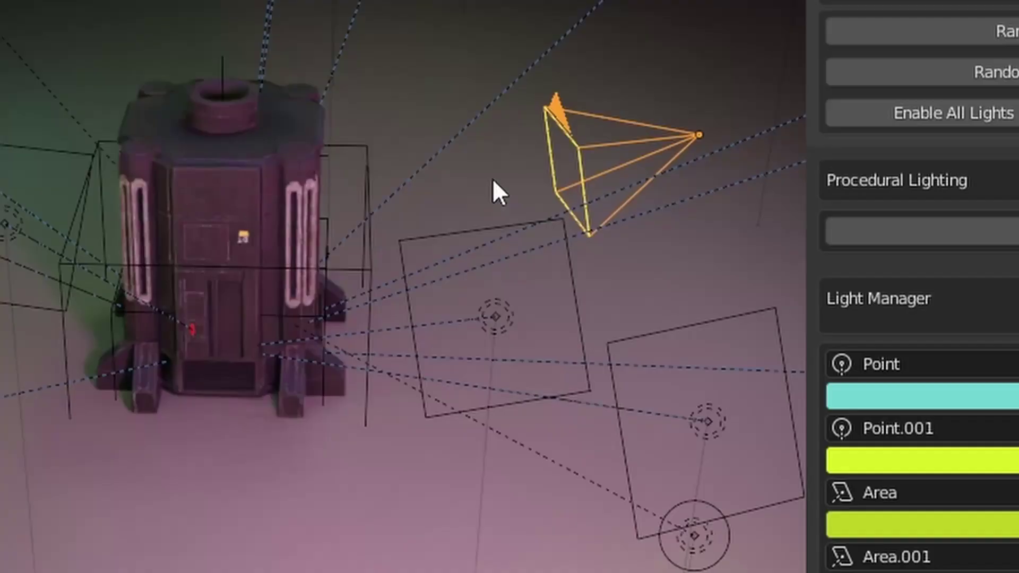
{"action": "key", "text": "l"}
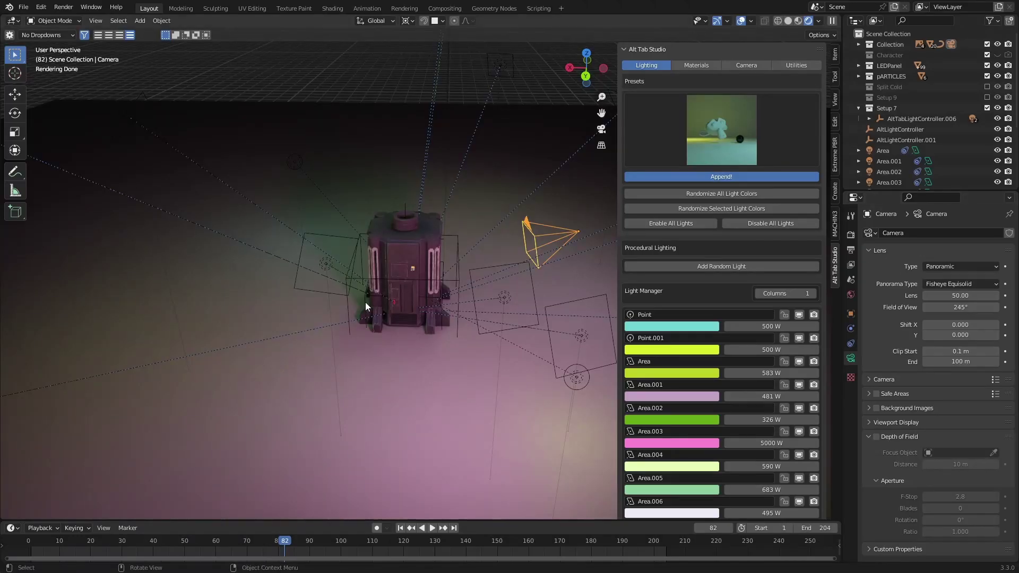
Step: Select the pod's octagonal roof, view its Markom3DScifiSetup material in the quick shader editor, and close that window
{"action": "left_click", "coordinate": [365, 301]}
{"action": "key", "text": "e"}
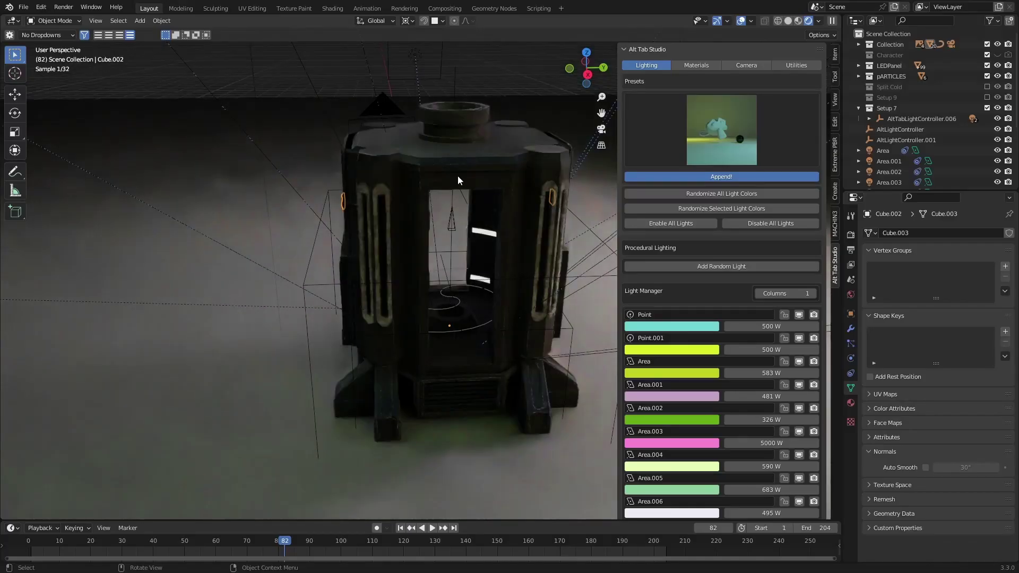
{"action": "left_click", "coordinate": [428, 192]}
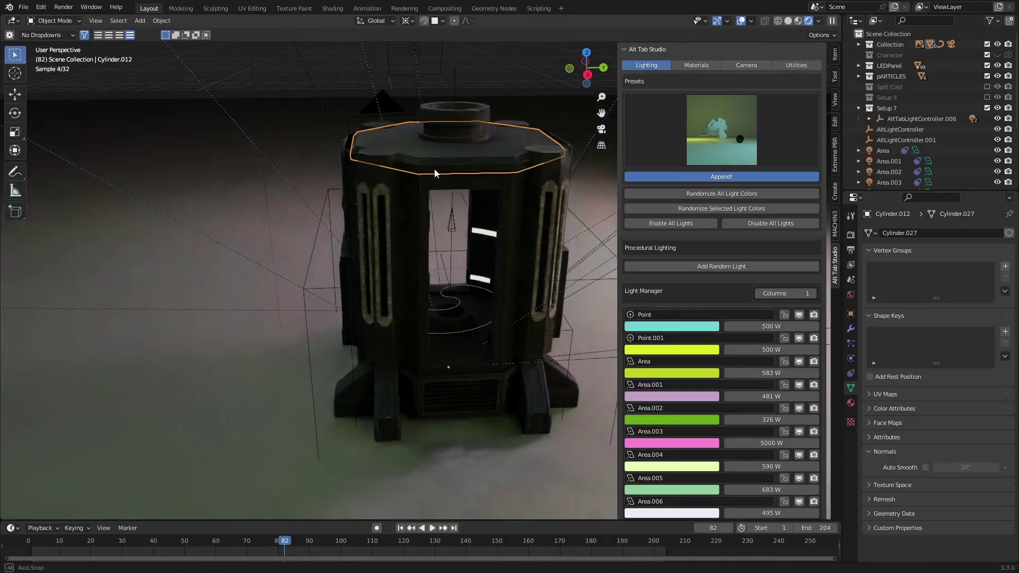
{"action": "double_click", "coordinate": [424, 190]}
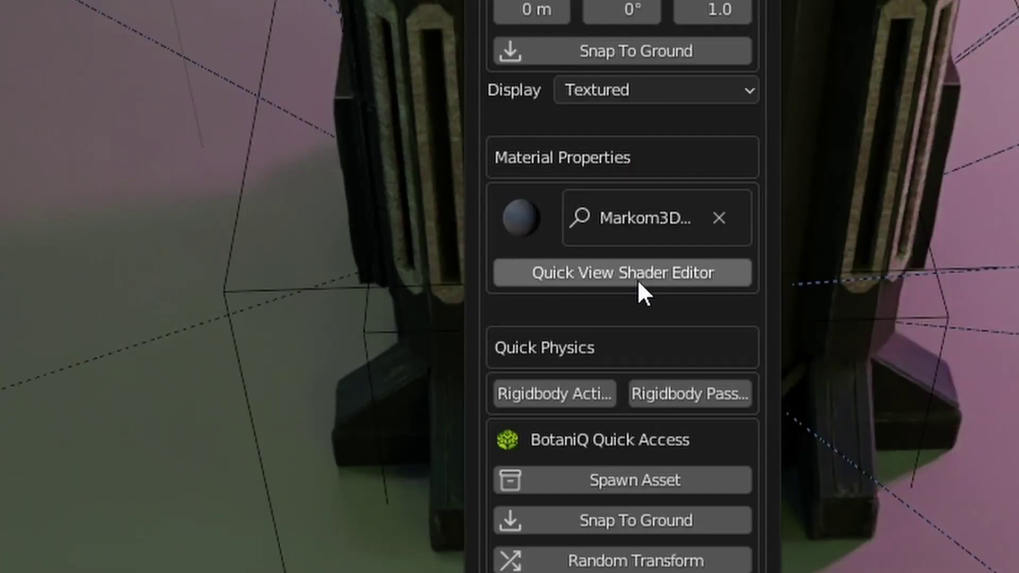
{"action": "left_click", "coordinate": [430, 338]}
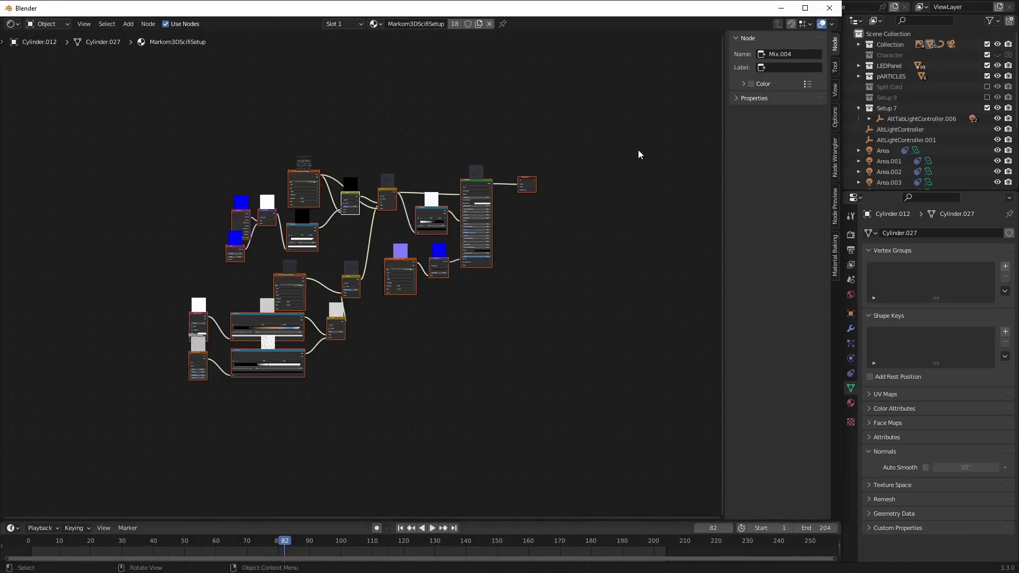
{"action": "left_click", "coordinate": [829, 8]}
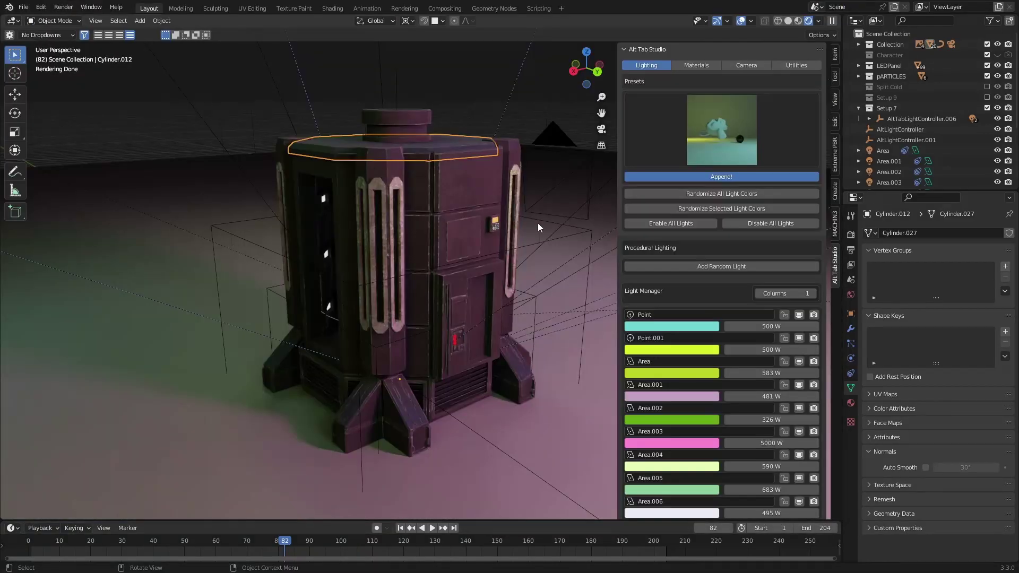
Step: Open the add-on's material tools and purge all unused data blocks from the file
{"action": "left_click", "coordinate": [698, 68]}
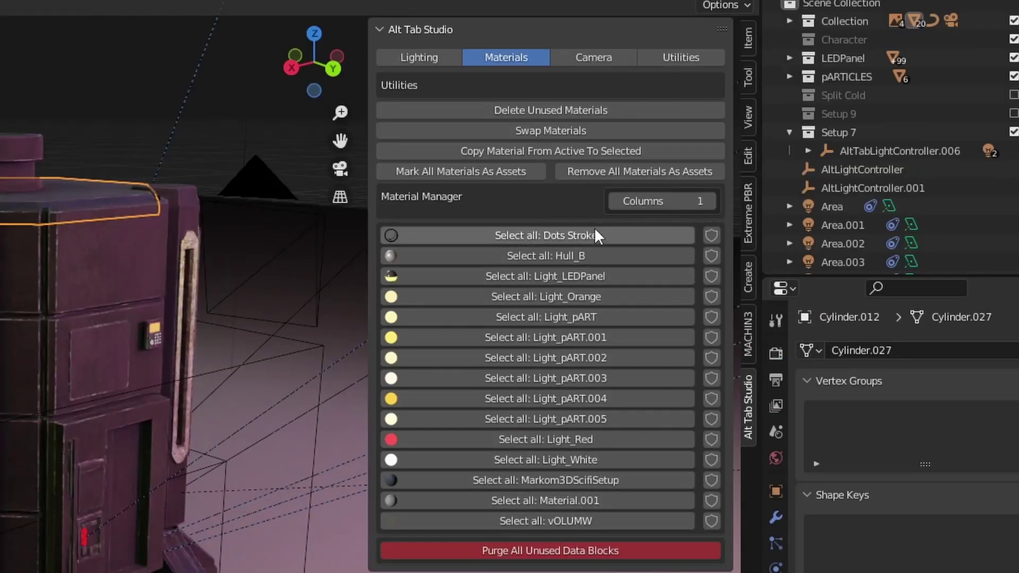
{"action": "left_click", "coordinate": [582, 552]}
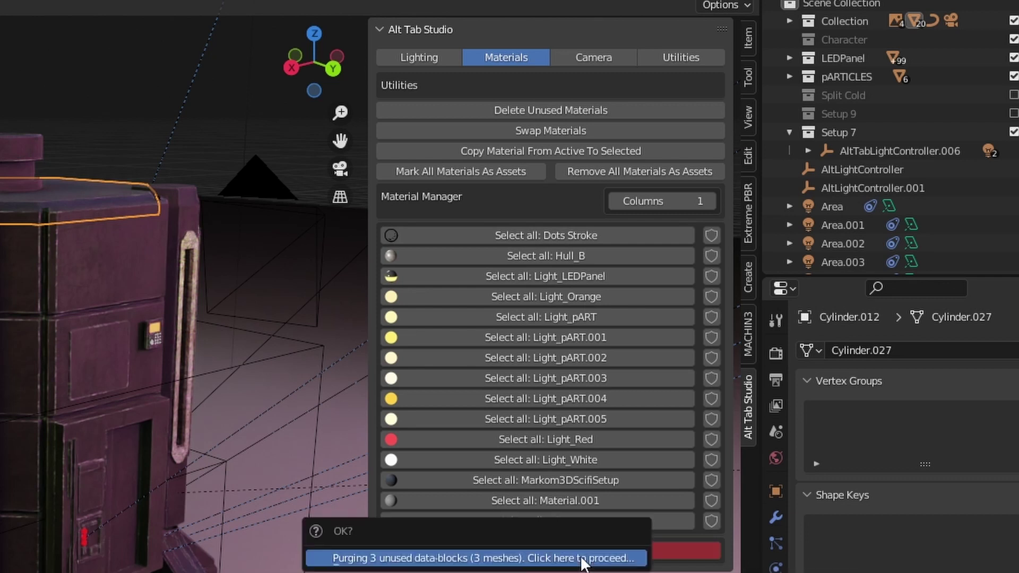
{"action": "left_click", "coordinate": [552, 552]}
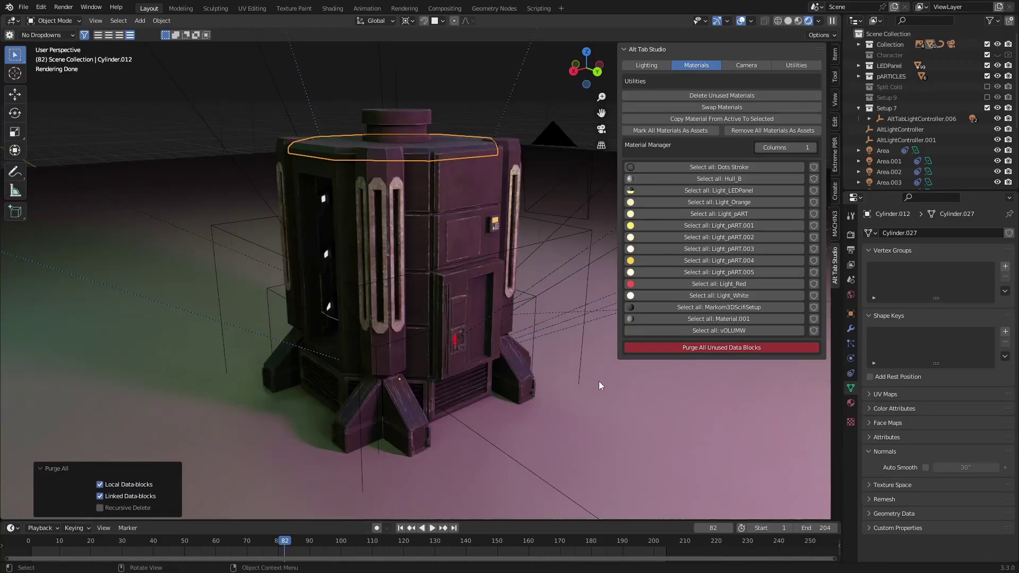
Step: Select the pod's inner light-strip object and replace the Light_White material with Light_Red, with All Objects turned off
{"action": "middle_click_drag", "start_coordinate": [400, 348], "coordinate": [388, 320]}
{"action": "scroll", "coordinate": [388, 320], "scroll_direction": "up", "scroll_amount": 3}
{"action": "left_click", "coordinate": [310, 241]}
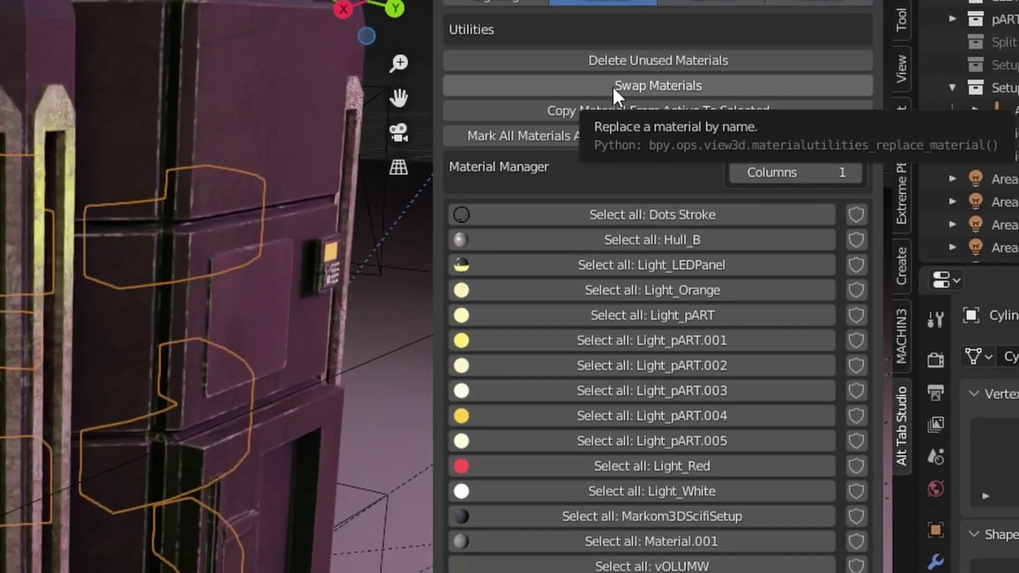
{"action": "left_click", "coordinate": [702, 109]}
{"action": "left_click", "coordinate": [613, 129]}
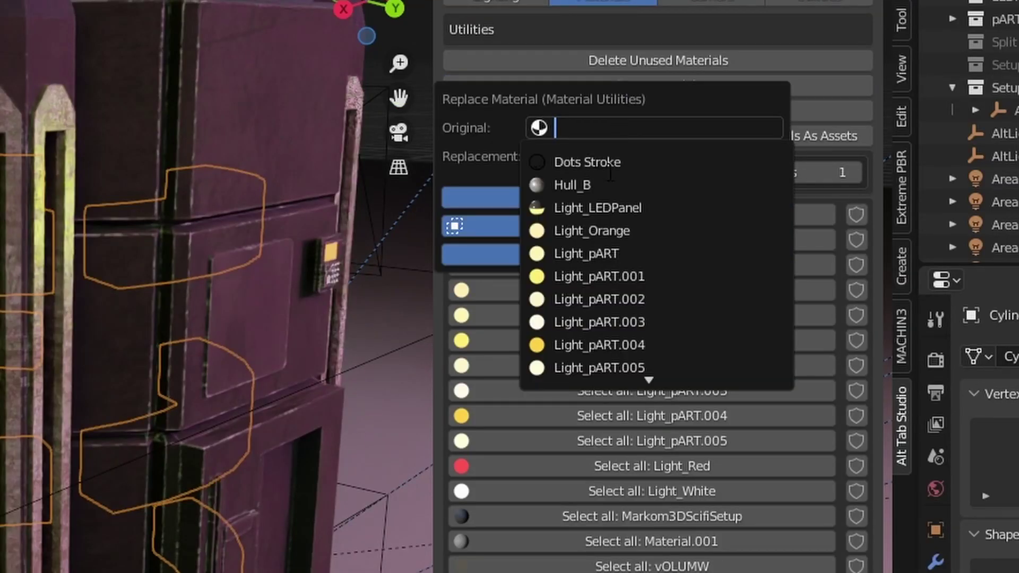
{"action": "scroll", "coordinate": [593, 362], "scroll_direction": "down", "scroll_amount": 5}
{"action": "left_click", "coordinate": [611, 299]}
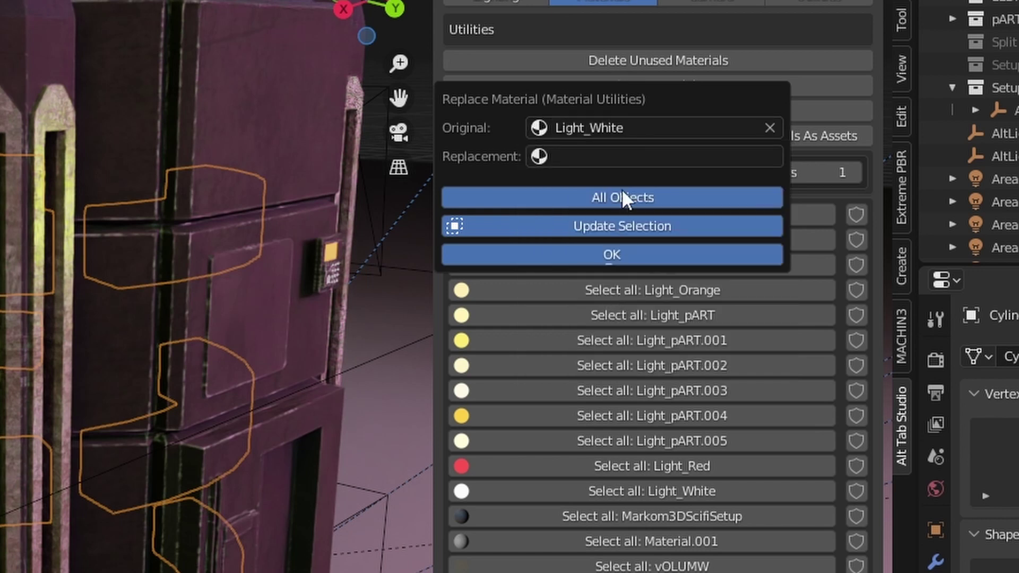
{"action": "left_click", "coordinate": [623, 156]}
{"action": "scroll", "coordinate": [624, 303], "scroll_direction": "down", "scroll_amount": 5}
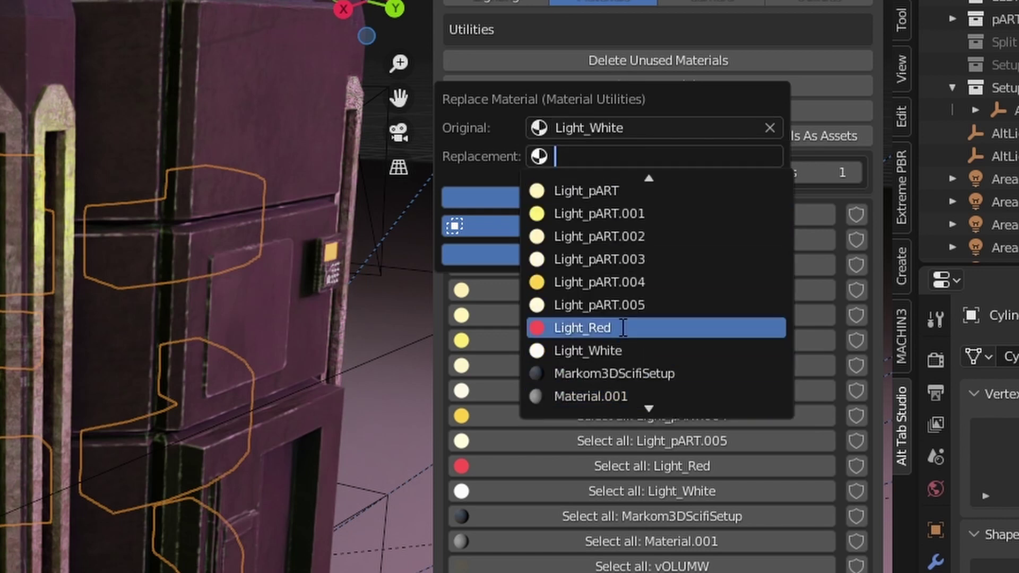
{"action": "left_click", "coordinate": [600, 323]}
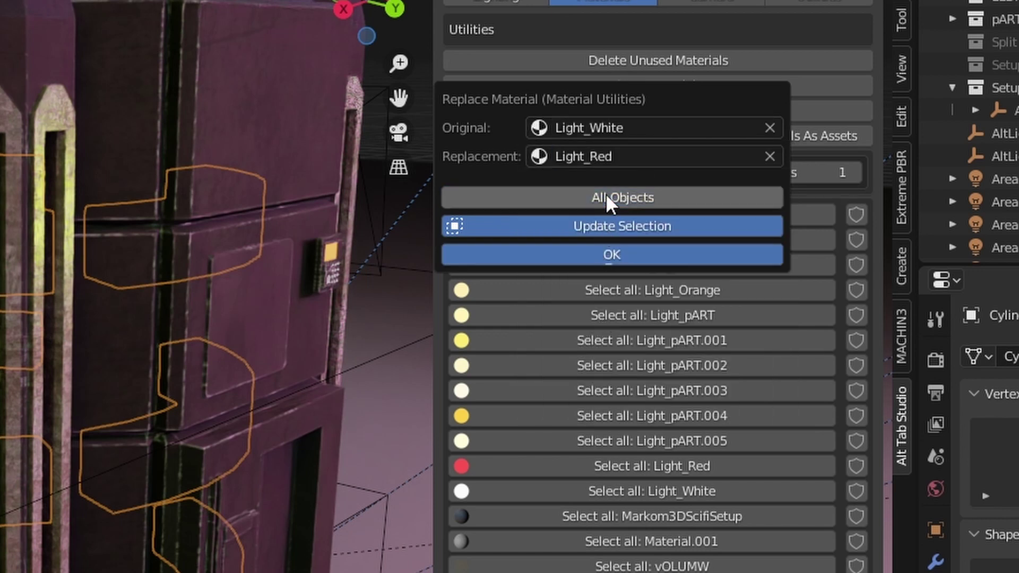
{"action": "left_click", "coordinate": [604, 253]}
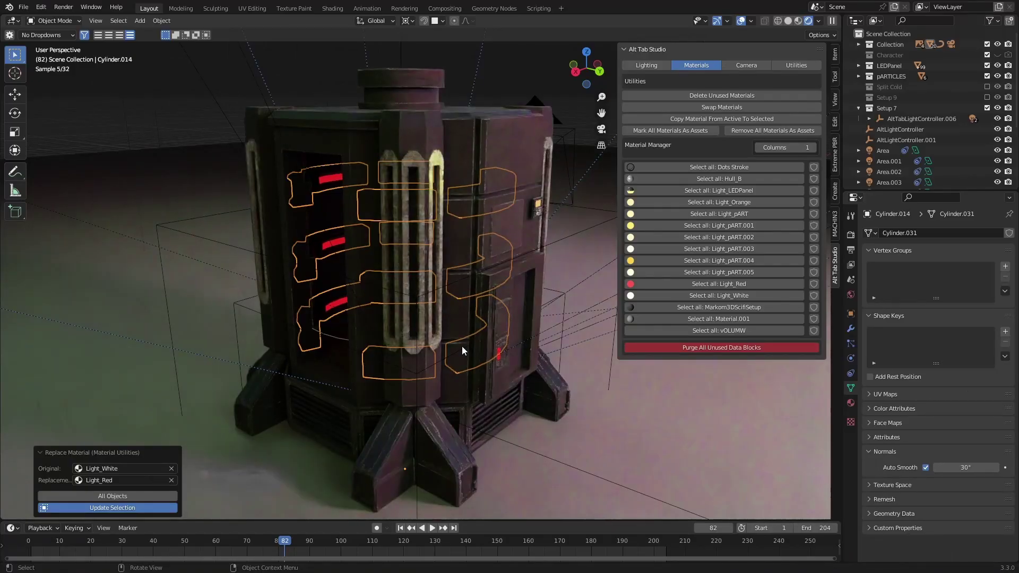
Step: Use Swap Materials to replace the Light_Red material with Light_Orange on the pod's lights
{"action": "middle_click_drag", "start_coordinate": [461, 346], "coordinate": [305, 232]}
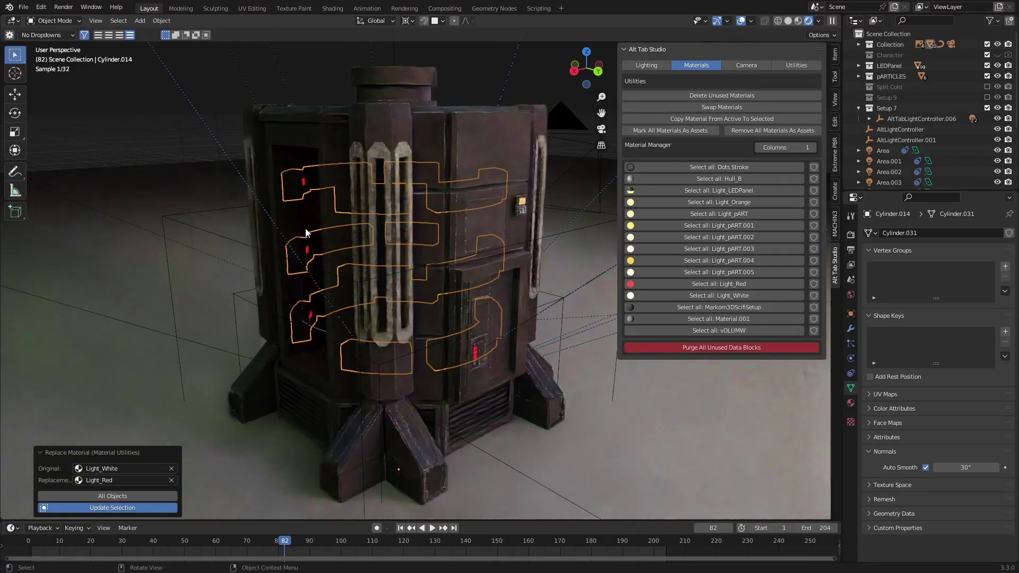
{"action": "middle_click_drag", "start_coordinate": [399, 270], "coordinate": [270, 323]}
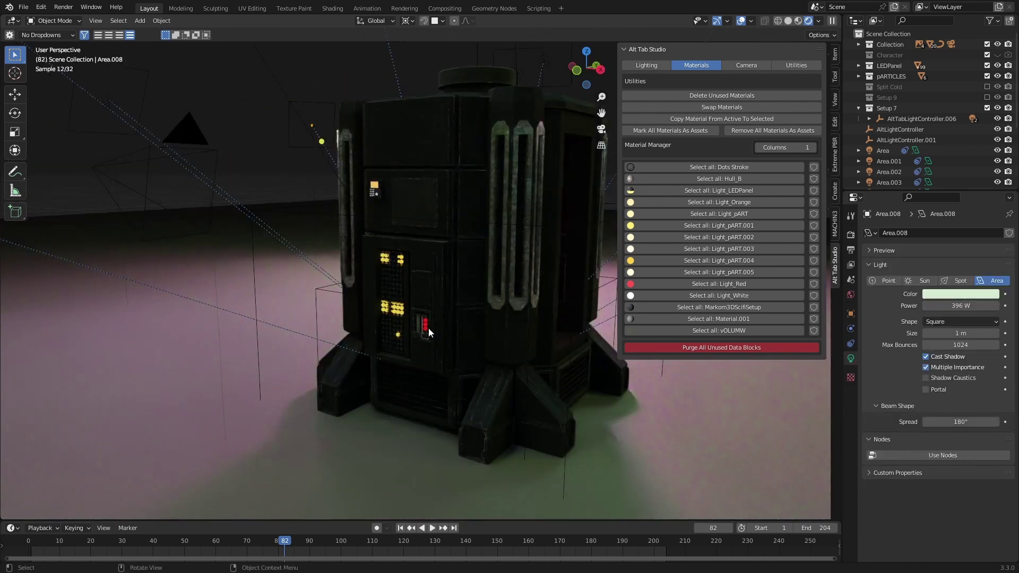
{"action": "middle_click_drag", "start_coordinate": [493, 338], "coordinate": [444, 337]}
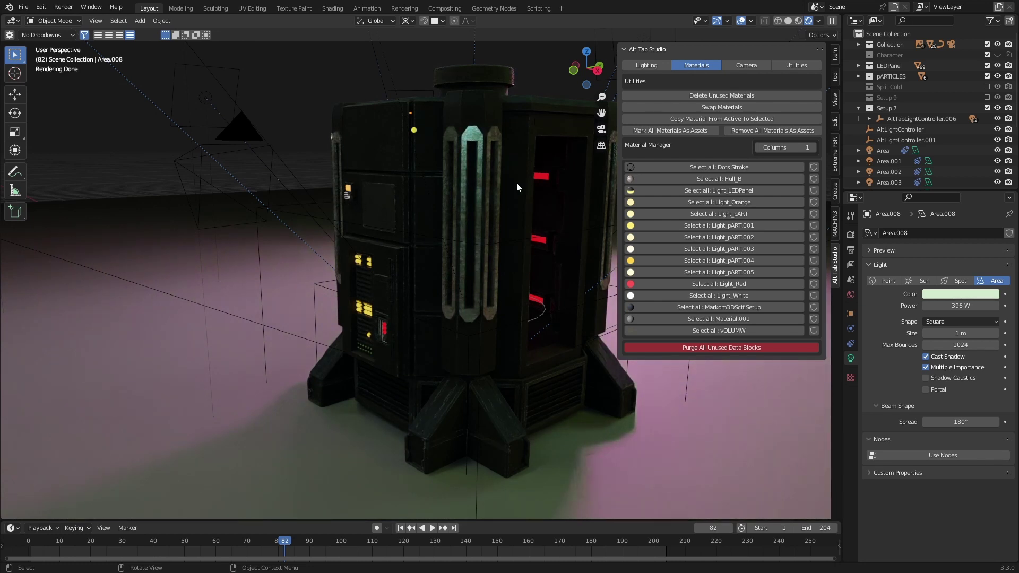
{"action": "left_click", "coordinate": [702, 108]}
{"action": "left_click", "coordinate": [705, 129]}
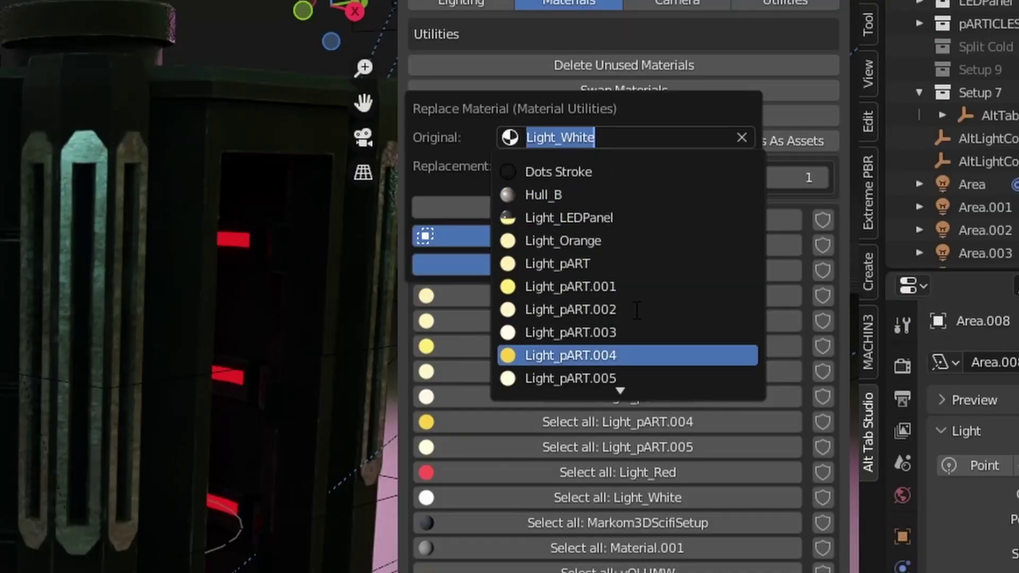
{"action": "scroll", "coordinate": [628, 352], "scroll_direction": "down", "scroll_amount": 2}
{"action": "left_click", "coordinate": [628, 353]}
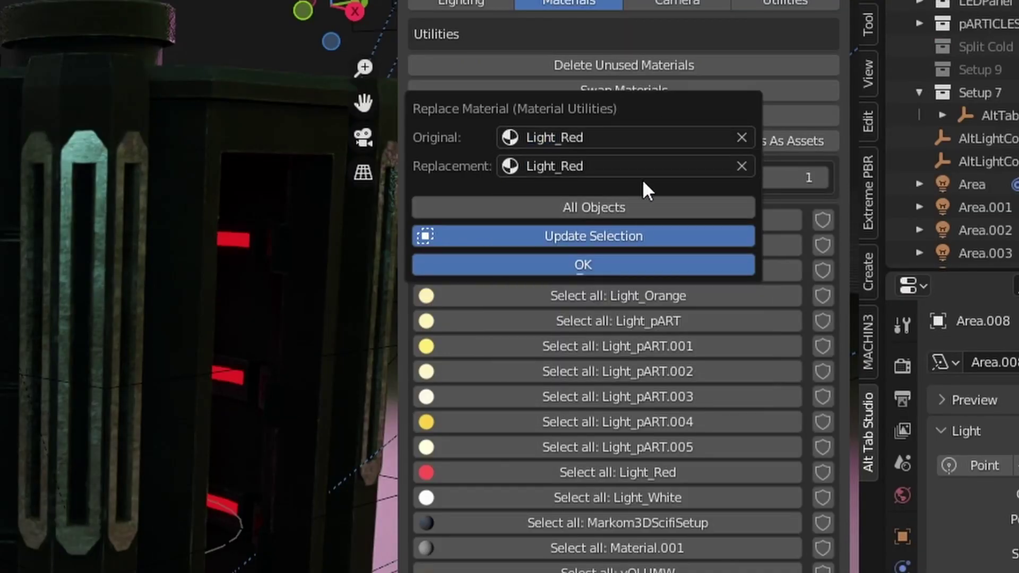
{"action": "left_click", "coordinate": [643, 166]}
{"action": "left_click", "coordinate": [635, 269]}
{"action": "left_click", "coordinate": [602, 267]}
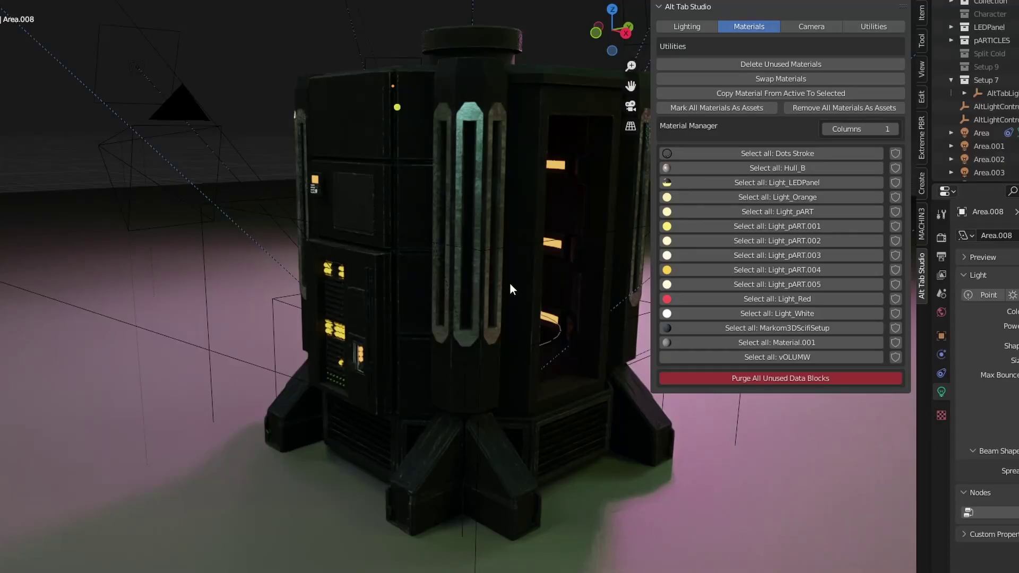
Step: Purge the data blocks left unused after the material swaps
{"action": "mouse_move", "coordinate": [510, 283]}
{"action": "middle_mouse_down"}
{"action": "mouse_move", "coordinate": [540, 285]}
{"action": "mouse_move", "coordinate": [514, 285]}
{"action": "middle_mouse_up"}
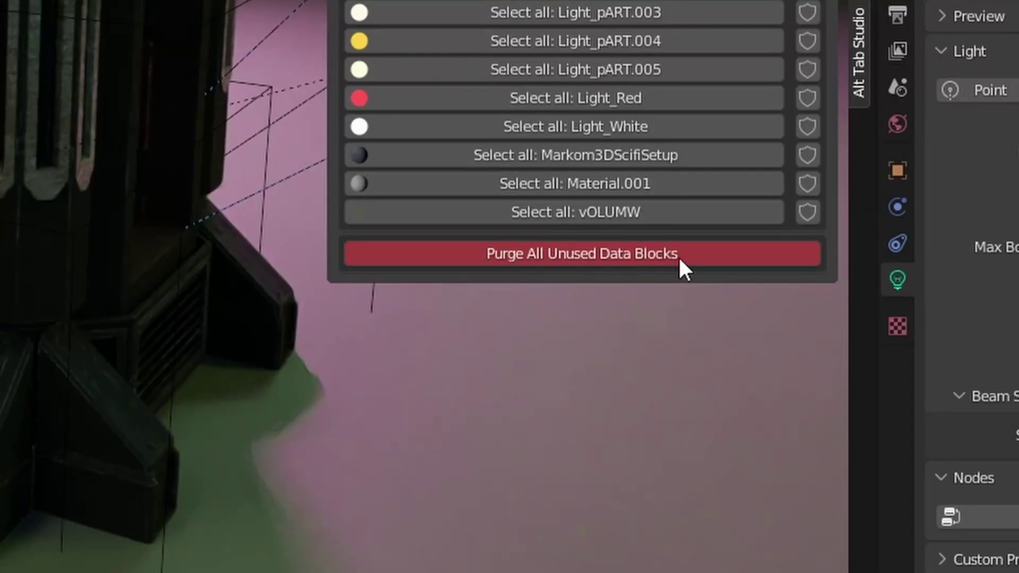
{"action": "left_click", "coordinate": [679, 258]}
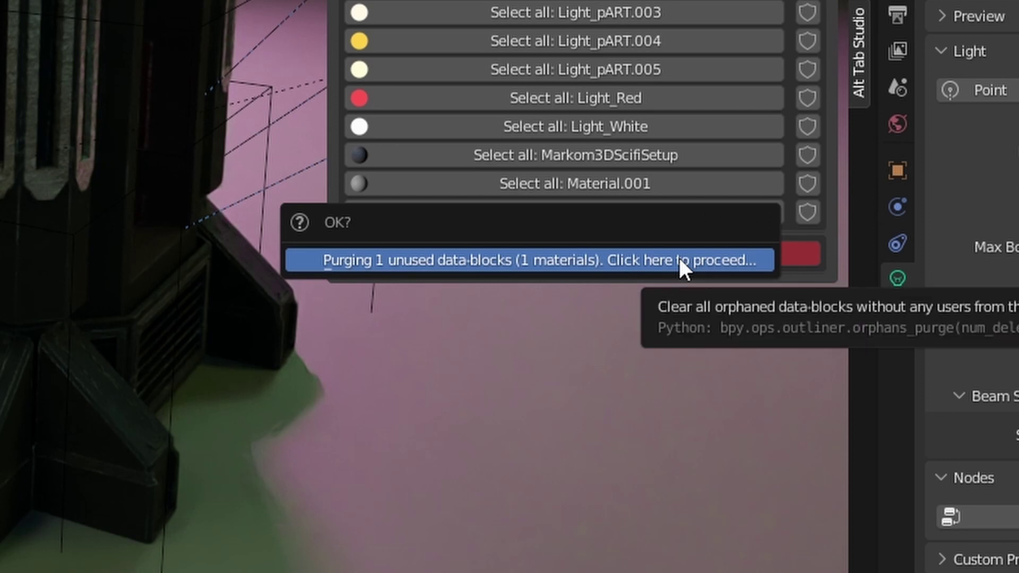
{"action": "left_click", "coordinate": [679, 258]}
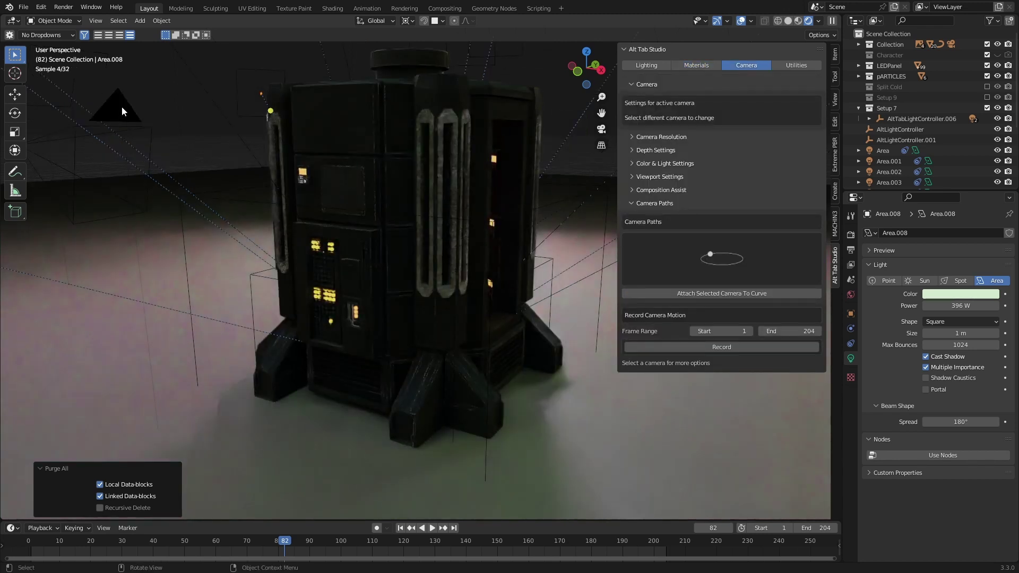
Step: Select the scene camera, look through it, and collapse its Camera Resolution settings
{"action": "left_click", "coordinate": [122, 107]}
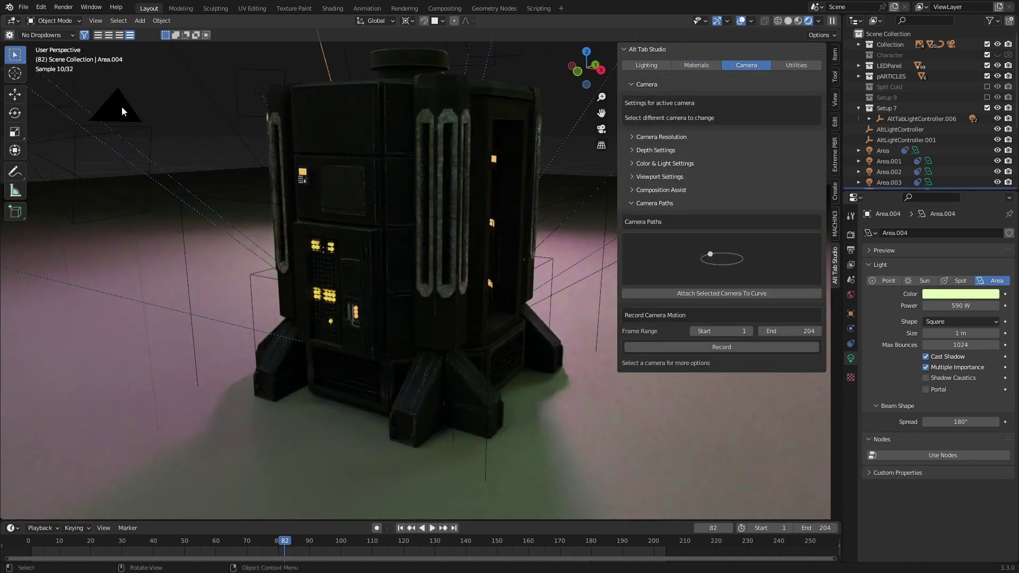
{"action": "left_click", "coordinate": [122, 107]}
{"action": "key", "text": "KP_0"}
{"action": "left_click", "coordinate": [349, 127]}
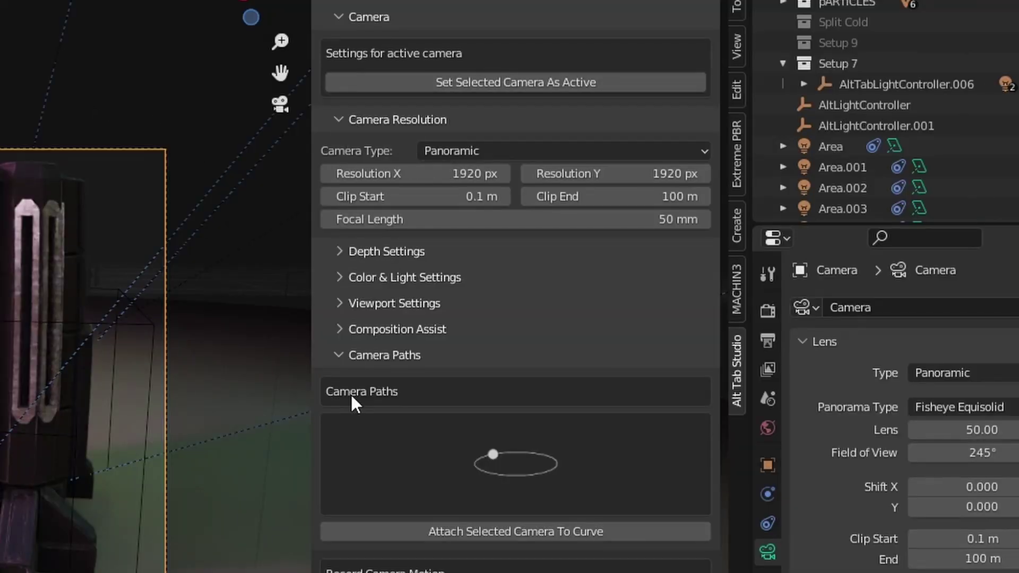
{"action": "left_click", "coordinate": [340, 121]}
{"action": "left_click", "coordinate": [517, 379]}
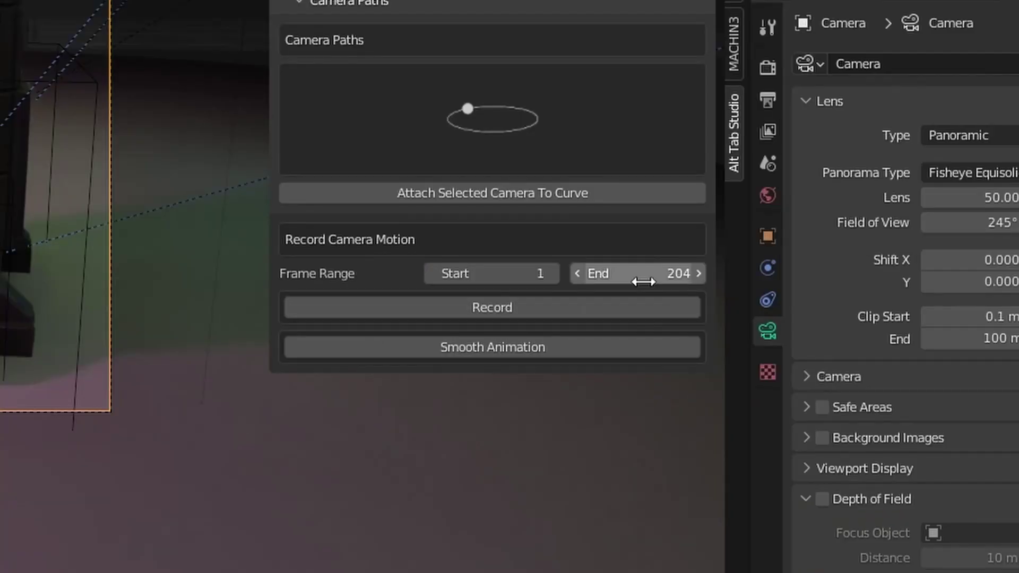
Step: Set the camera recording's end frame to 500 and move the camera back about 29 m along its local Z axis
{"action": "left_click", "coordinate": [793, 334]}
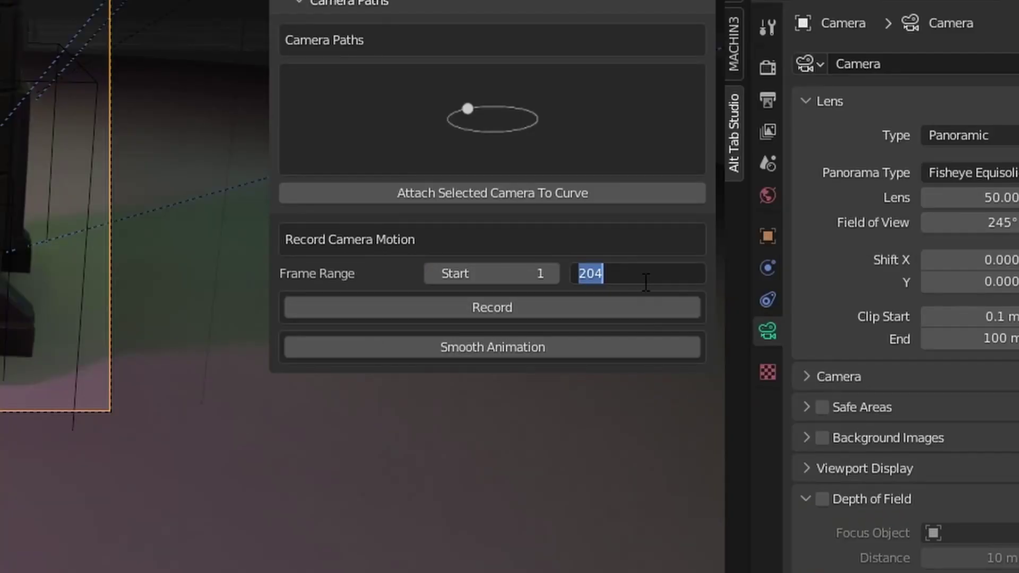
{"action": "type", "text": "500"}
{"action": "key", "text": "Return"}
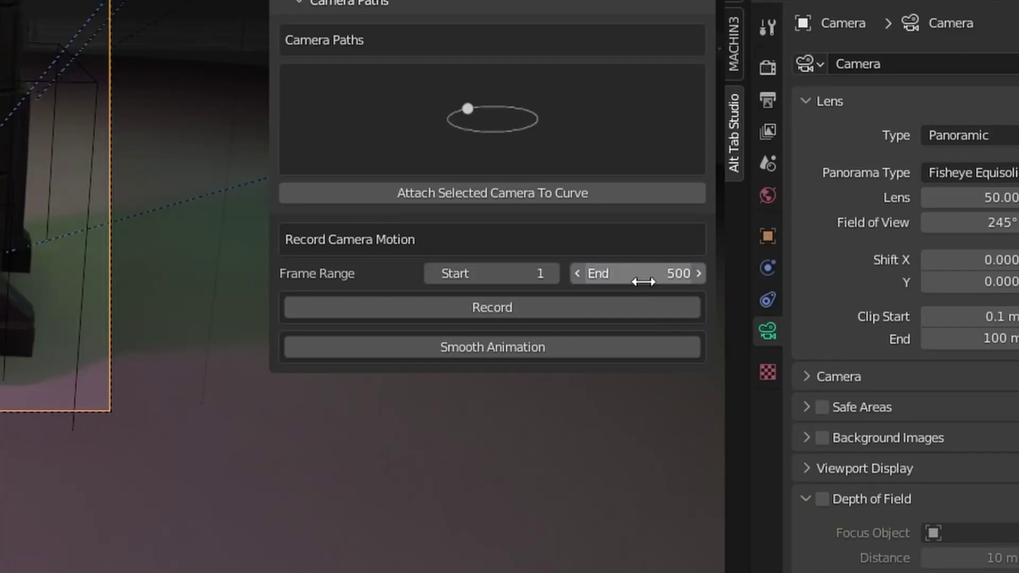
{"action": "left_click", "coordinate": [103, 366]}
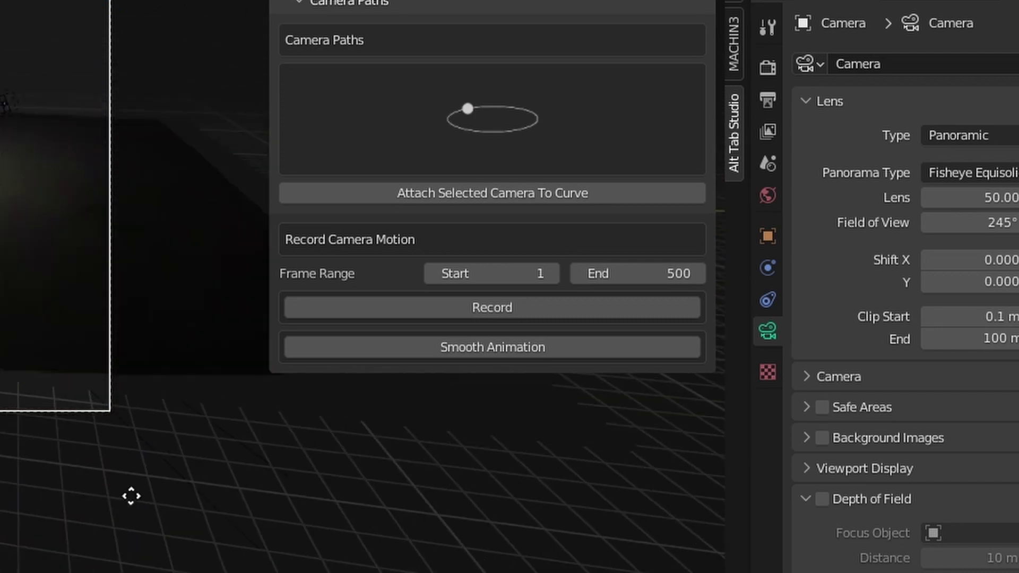
{"action": "left_click", "coordinate": [135, 471]}
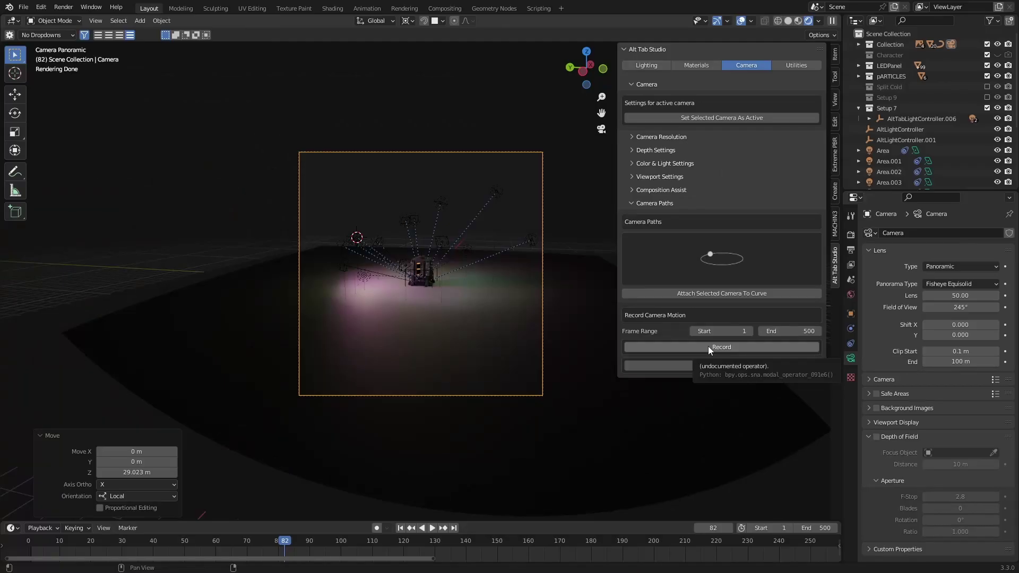
{"action": "left_click", "coordinate": [709, 347]}
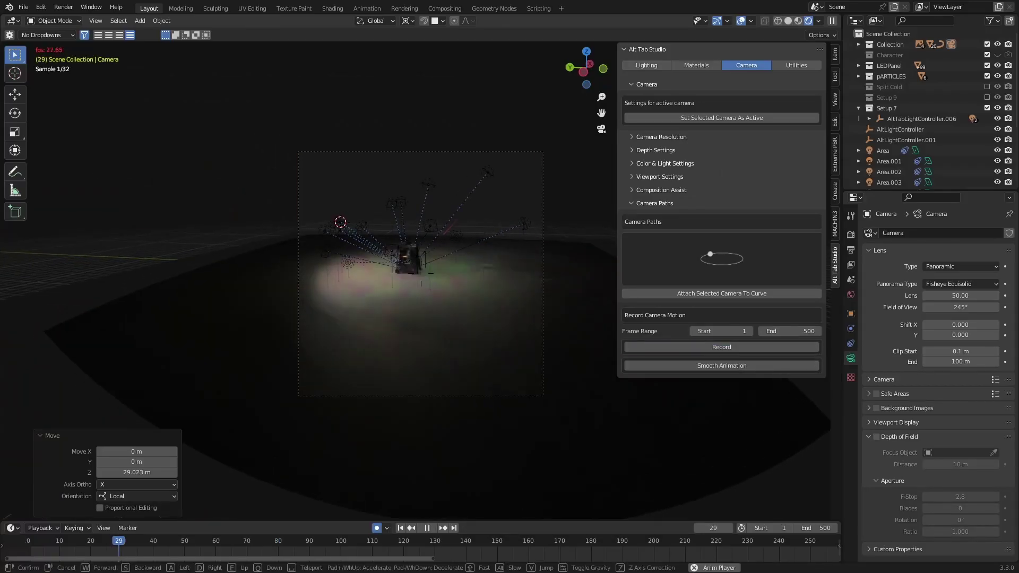
{"action": "key", "text": "w"}
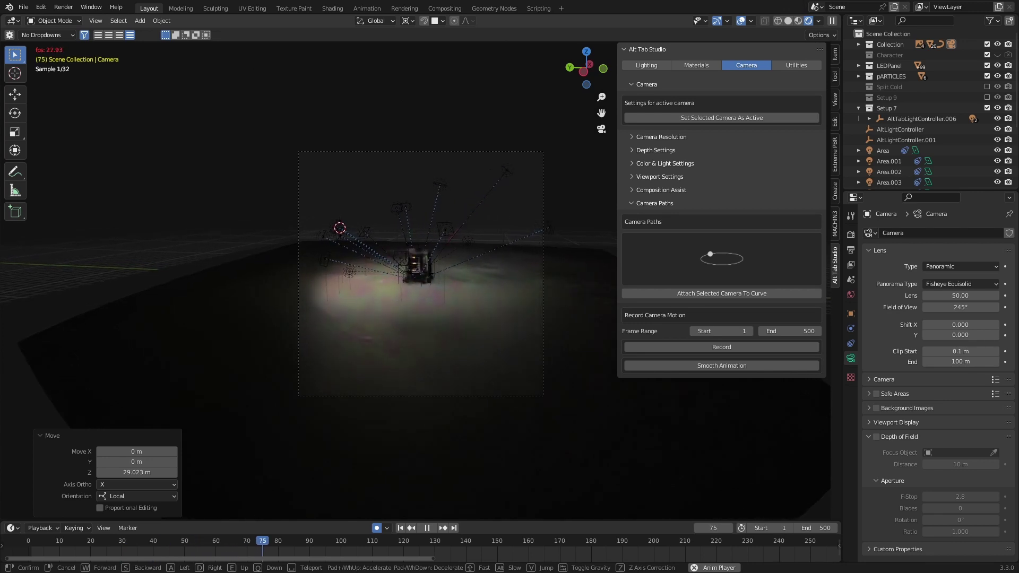
{"action": "key", "text": "w"}
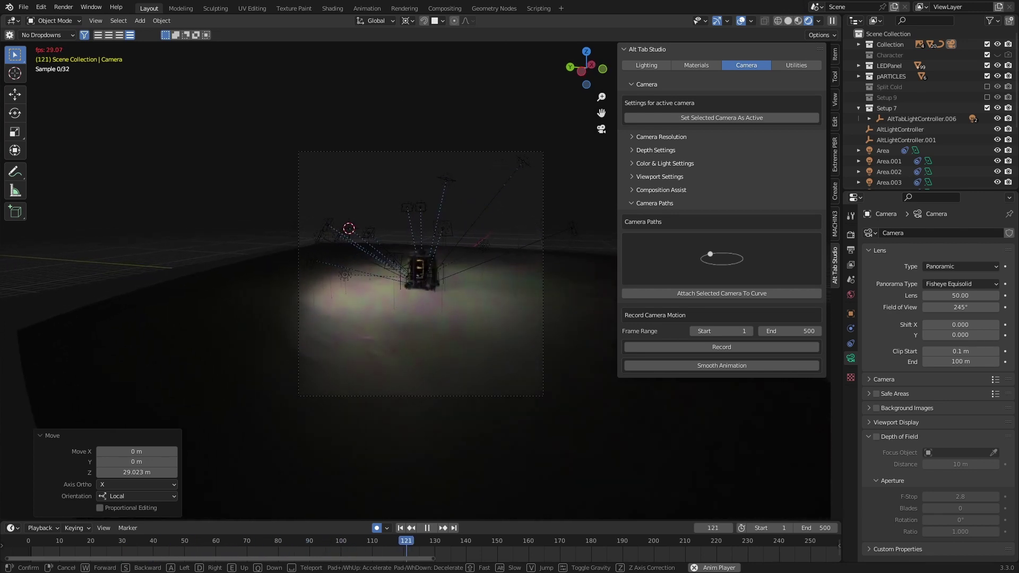
{"action": "left_click", "coordinate": [425, 345]}
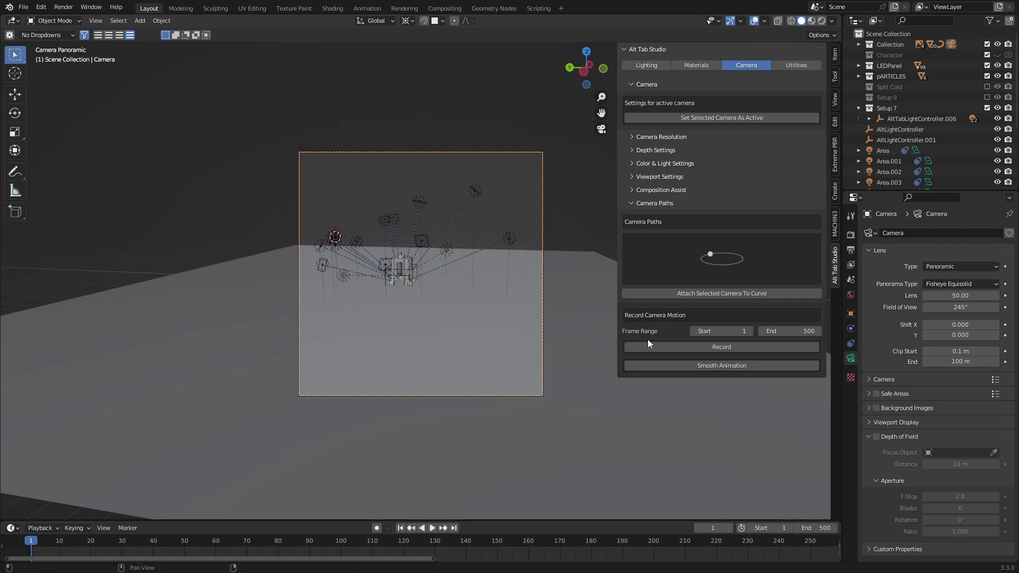
Step: Record the camera's motion while flying it toward and around the pod
{"action": "left_click", "coordinate": [719, 347]}
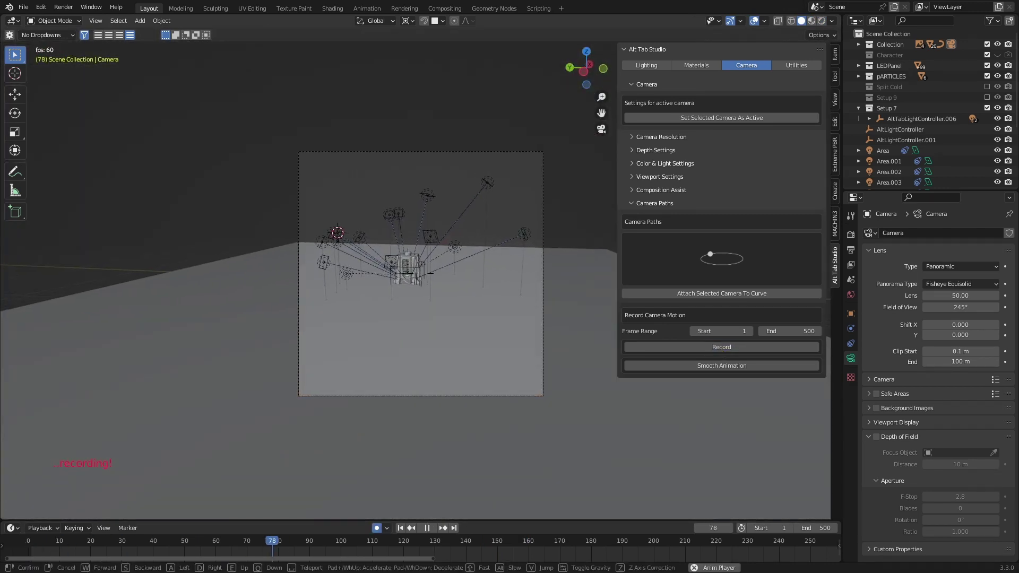
{"action": "key", "text": "w"}
{"action": "key", "text": "a"}
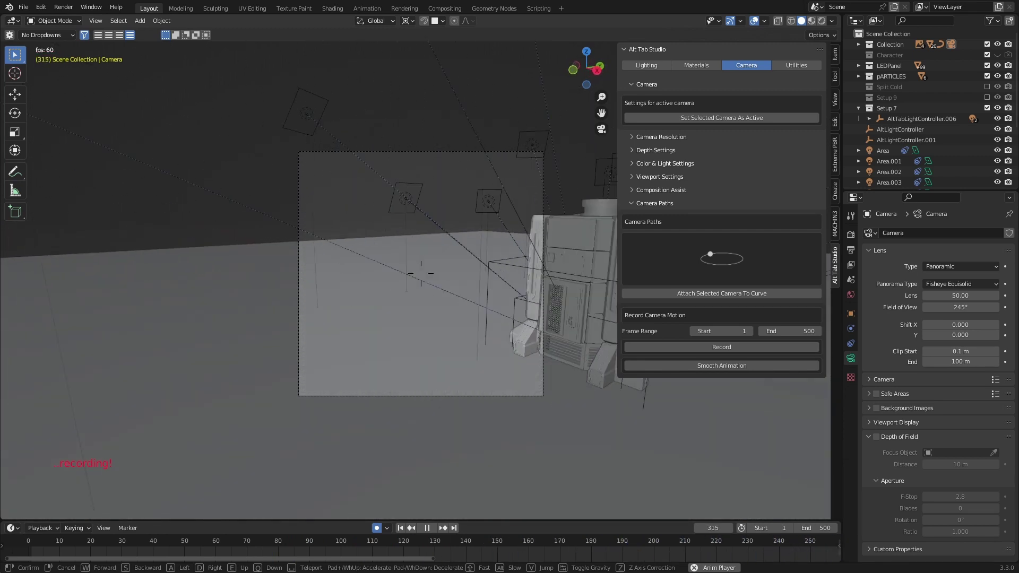
{"action": "left_click", "coordinate": [532, 341]}
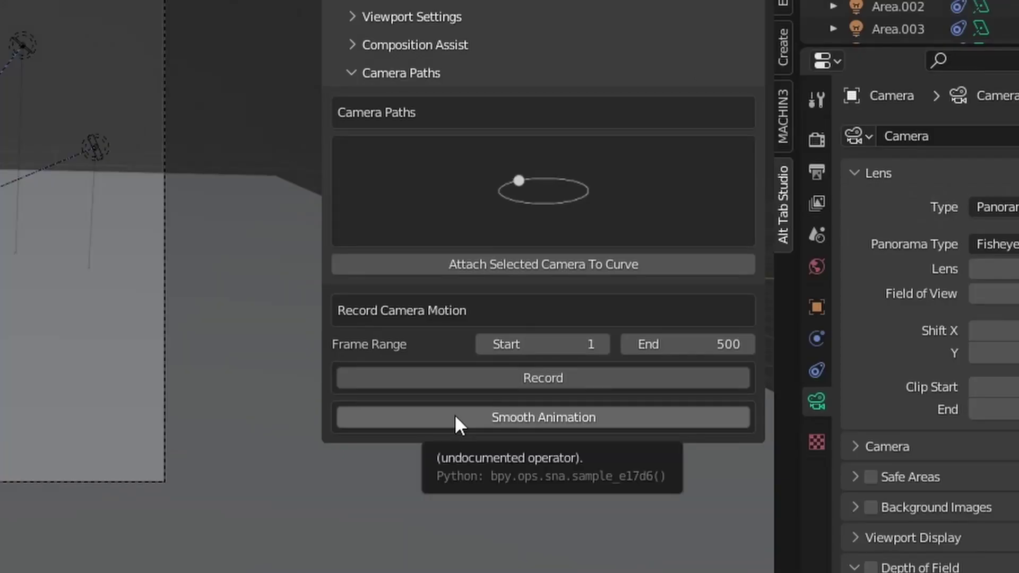
Step: Select the camera, smooth its recorded animation, and play the result back
{"action": "left_click", "coordinate": [850, 440]}
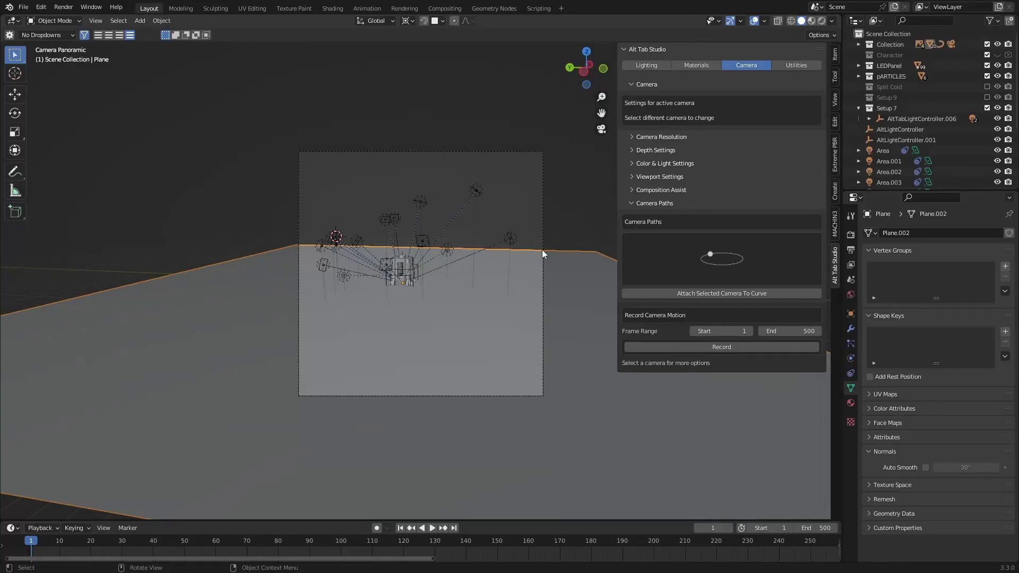
{"action": "left_click", "coordinate": [543, 202]}
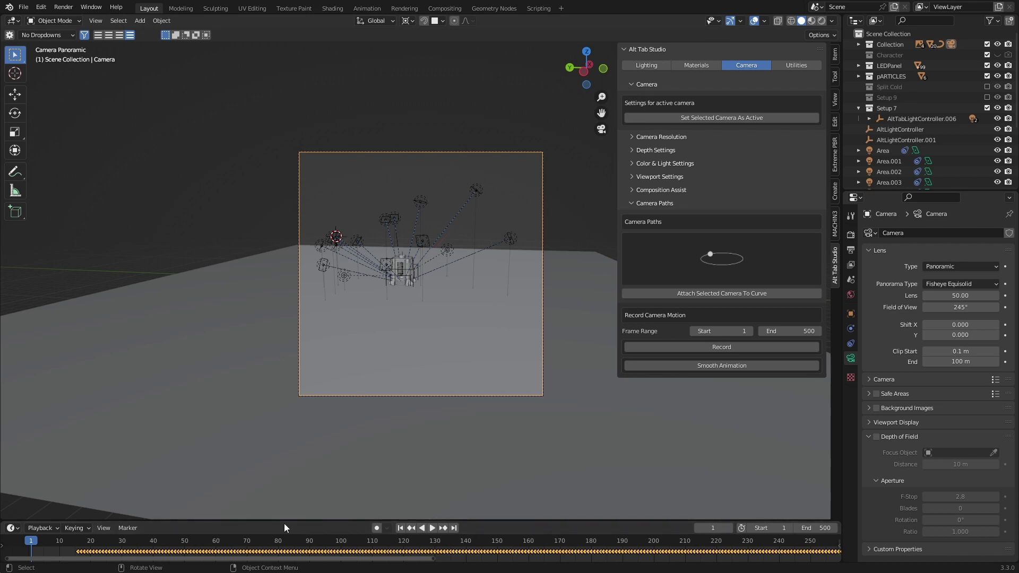
{"action": "left_click", "coordinate": [709, 365]}
{"action": "left_click", "coordinate": [431, 528]}
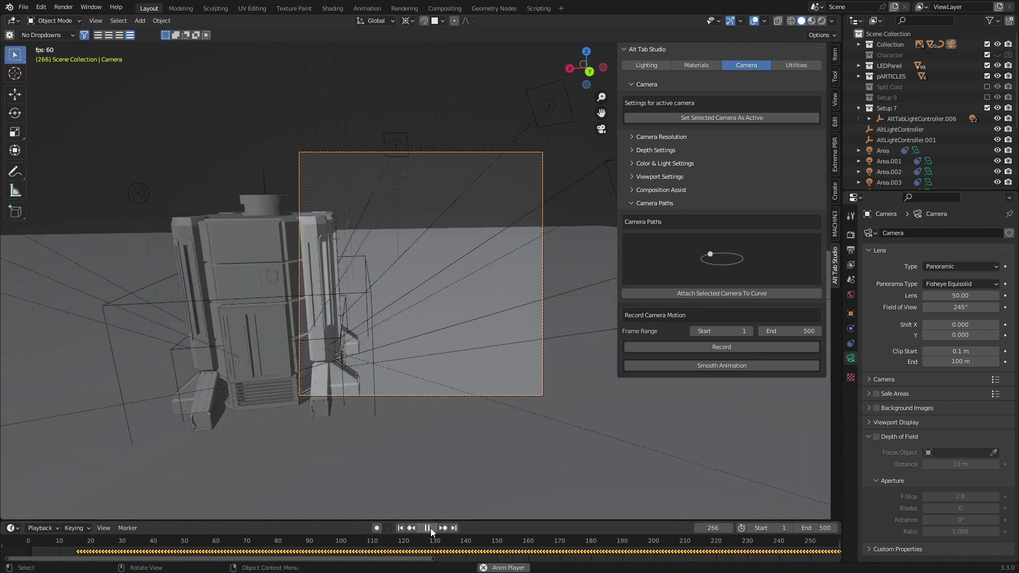
{"action": "left_click", "coordinate": [429, 529]}
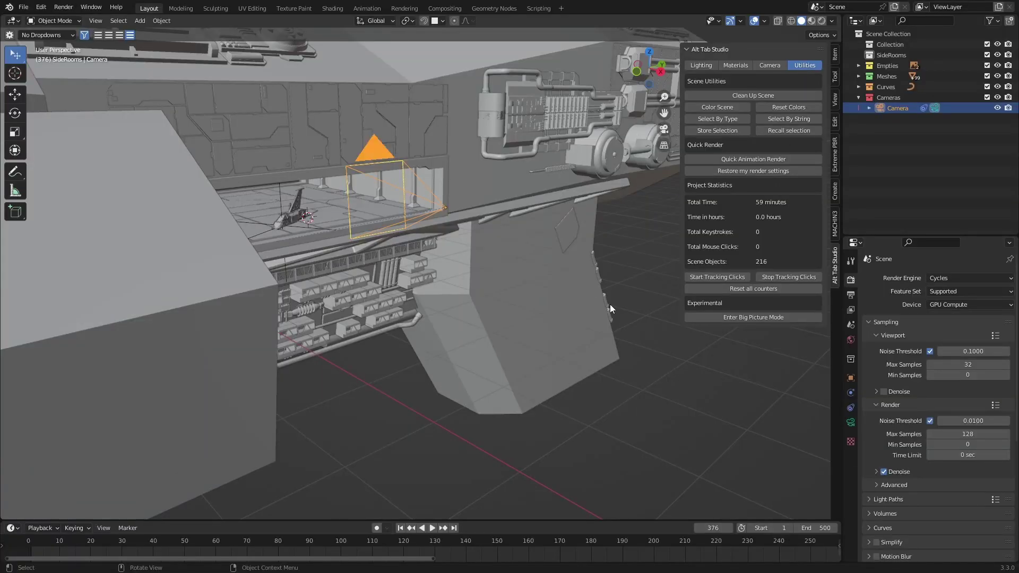
Step: Start click tracking in the project statistics and select several parts of the hangar model to register mouse clicks
{"action": "middle_click_drag", "start_coordinate": [609, 304], "coordinate": [629, 310]}
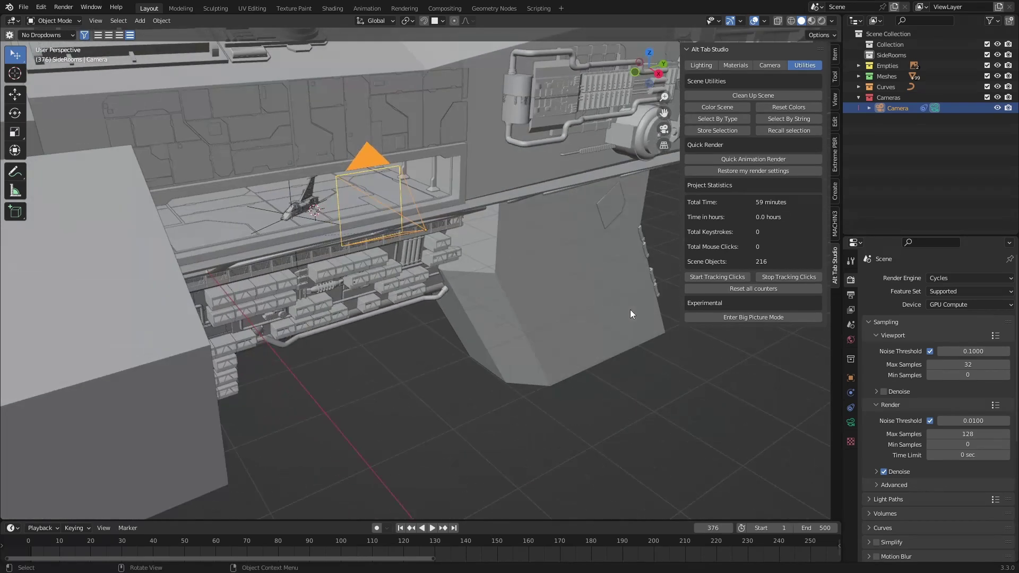
{"action": "left_click", "coordinate": [730, 276]}
{"action": "left_click", "coordinate": [462, 239]}
{"action": "left_click", "coordinate": [523, 141]}
{"action": "left_click", "coordinate": [398, 93]}
{"action": "left_click", "coordinate": [318, 215]}
{"action": "left_click", "coordinate": [527, 257]}
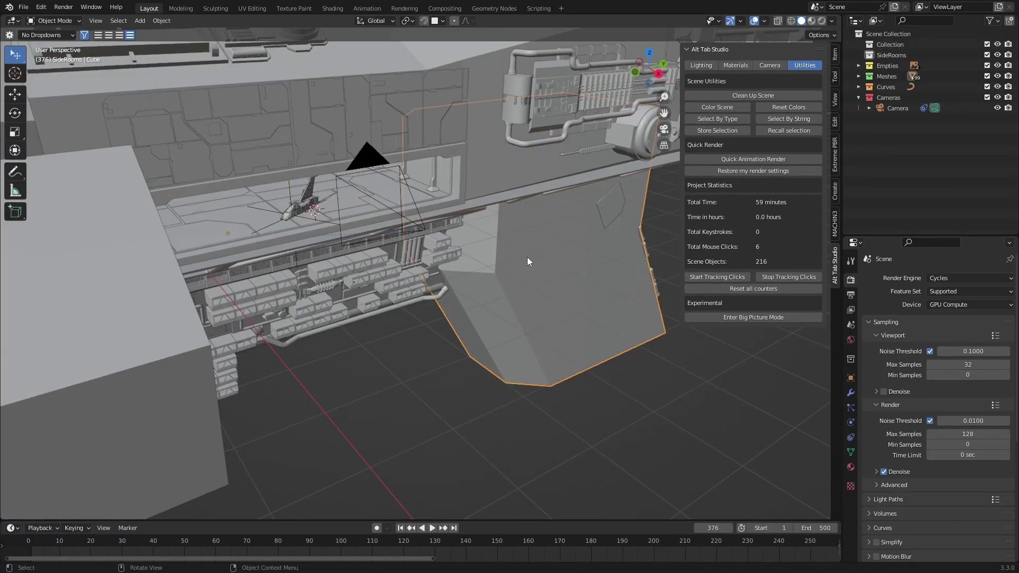
Step: Select the large fin beneath the hangar hull and move it toward the front of the ship so that click and keystroke tracking registers activity
{"action": "left_click", "coordinate": [390, 282]}
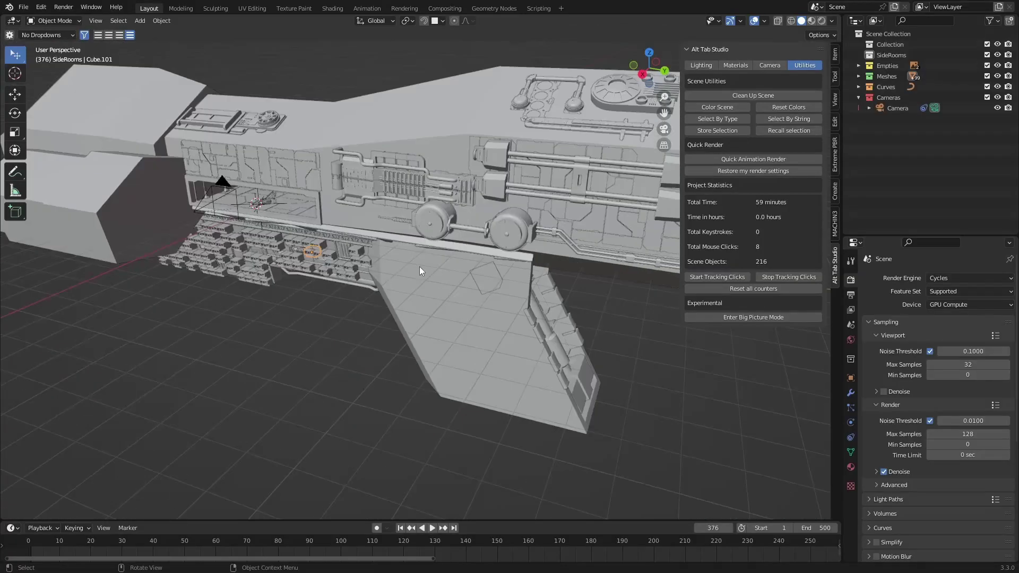
{"action": "left_click", "coordinate": [419, 266]}
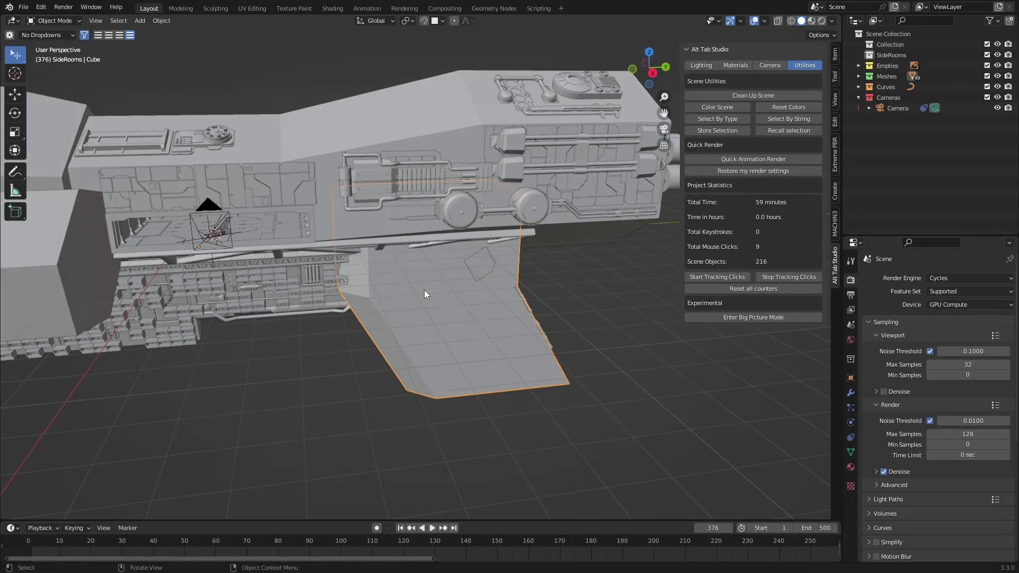
{"action": "key", "text": "g"}
{"action": "right_click", "coordinate": [451, 289]}
{"action": "key", "text": "g"}
{"action": "left_click", "coordinate": [181, 421]}
Step: Select parts of the ship's hull and try moving them to register more keystrokes and mouse clicks
{"action": "left_click", "coordinate": [427, 184]}
{"action": "key", "text": "g"}
{"action": "right_click", "coordinate": [437, 175]}
{"action": "left_click", "coordinate": [442, 107]}
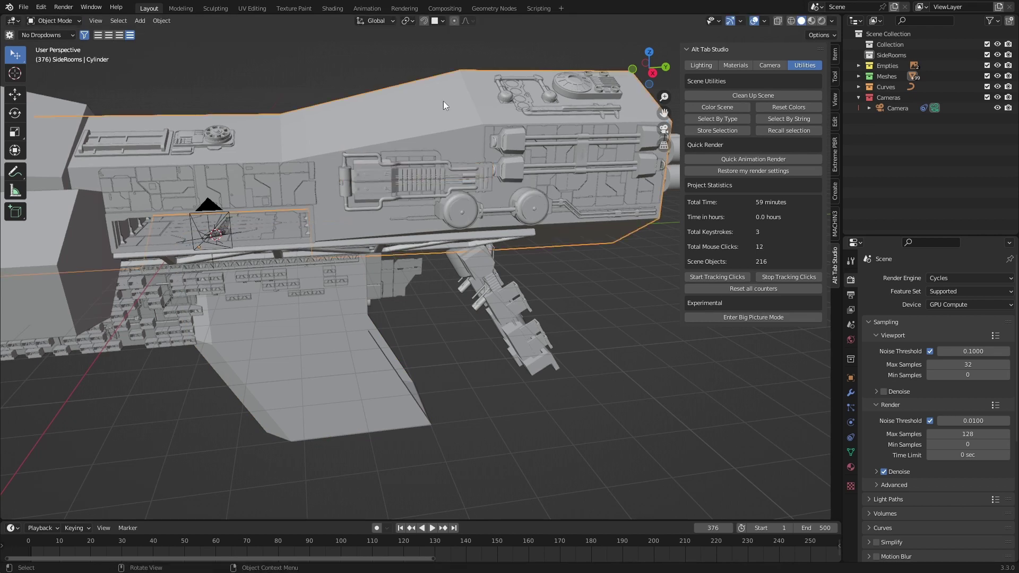
{"action": "key", "text": "g"}
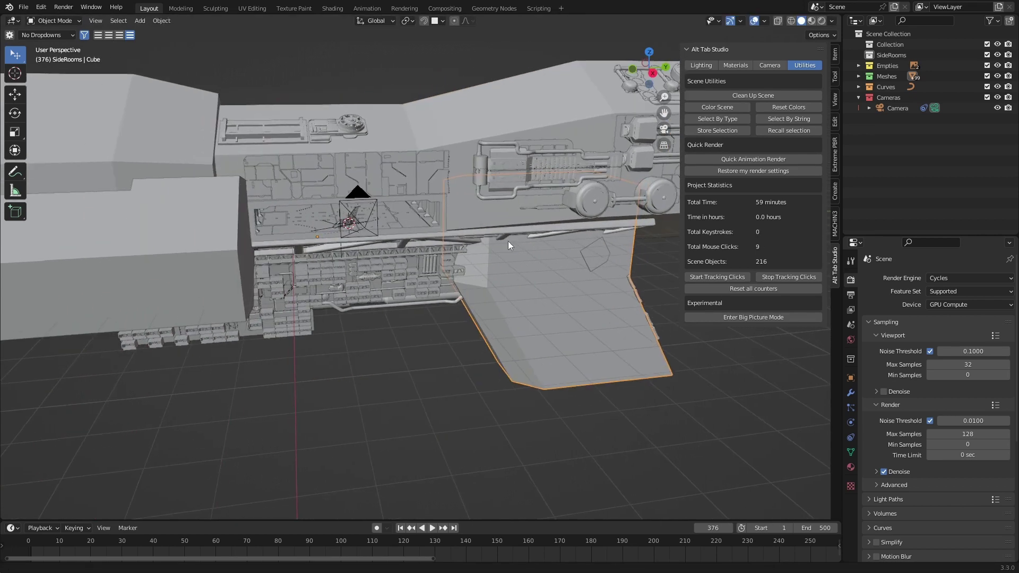
Step: Preview the hangar scene in rendered viewport shading
{"action": "middle_click_drag", "start_coordinate": [508, 240], "coordinate": [553, 317]}
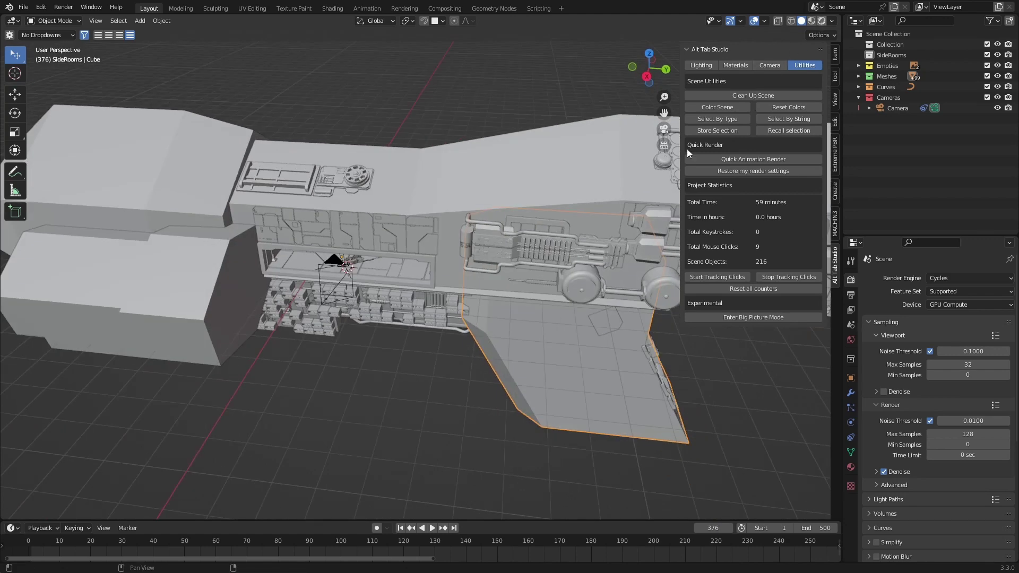
{"action": "key", "text": "shift+z"}
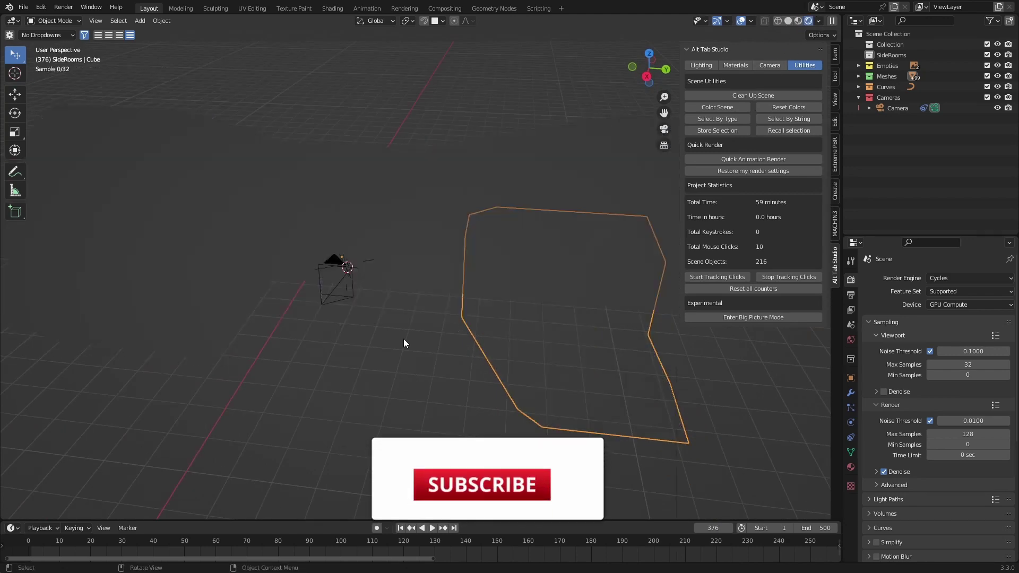
{"action": "scroll", "coordinate": [403, 339], "scroll_direction": "up", "scroll_amount": 3}
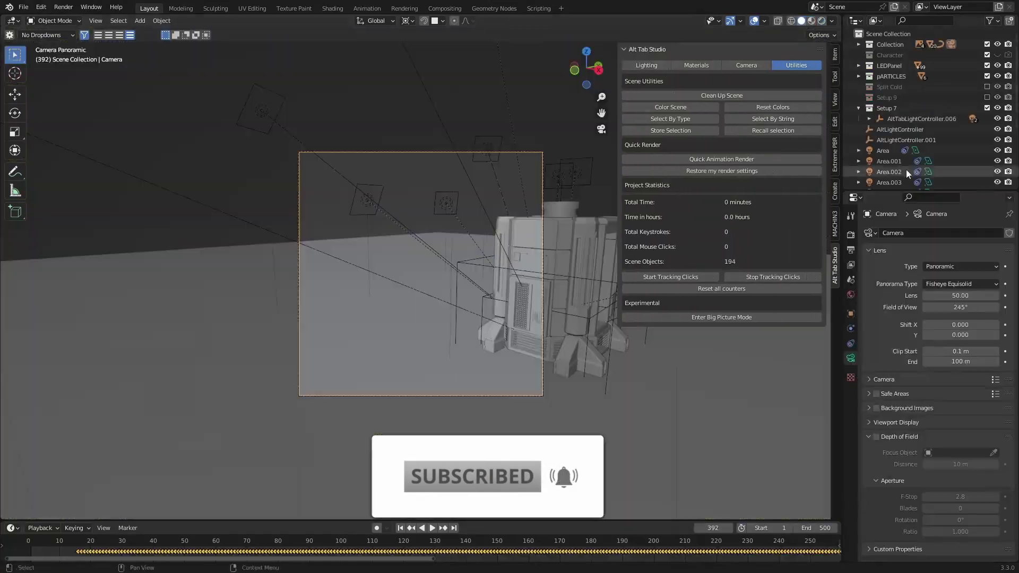
Step: Enlarge the outliner and clean up the pod scene so its objects are sorted into collections by type, then review the collections
{"action": "left_click_drag", "start_coordinate": [917, 190], "coordinate": [917, 383]}
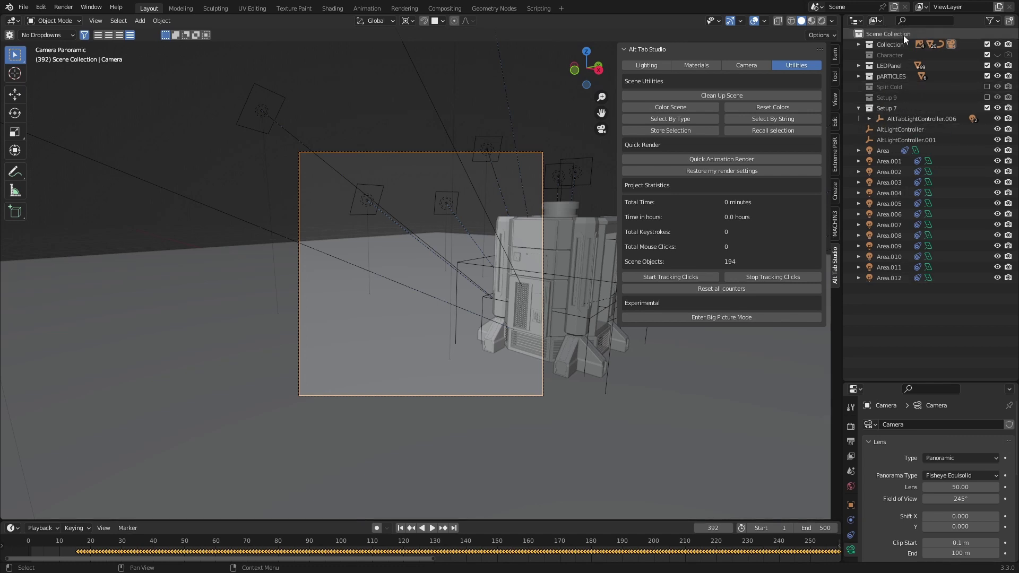
{"action": "left_click", "coordinate": [728, 96]}
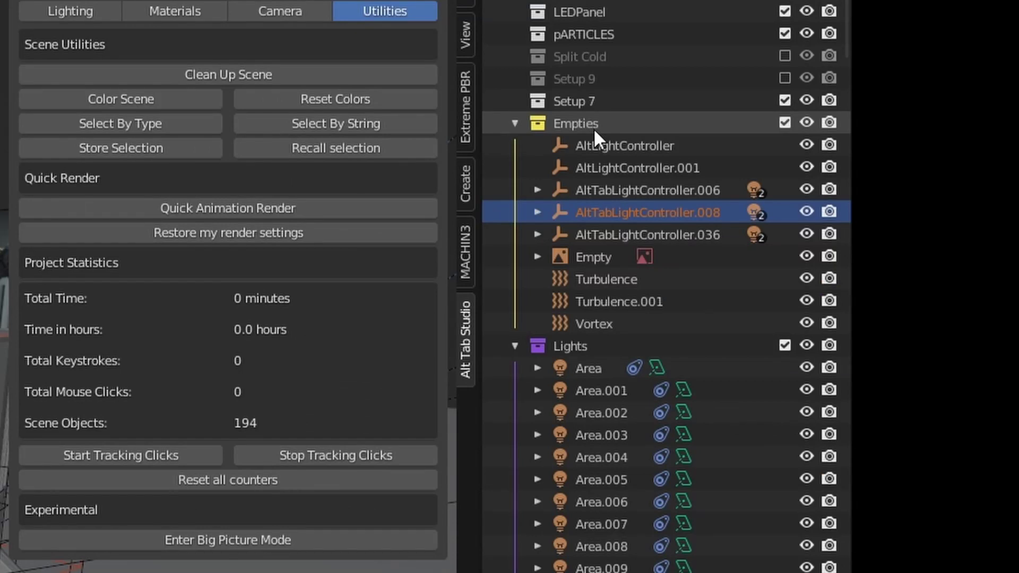
{"action": "scroll", "coordinate": [593, 128], "scroll_direction": "down", "scroll_amount": 10}
{"action": "scroll", "coordinate": [588, 177], "scroll_direction": "down", "scroll_amount": 5}
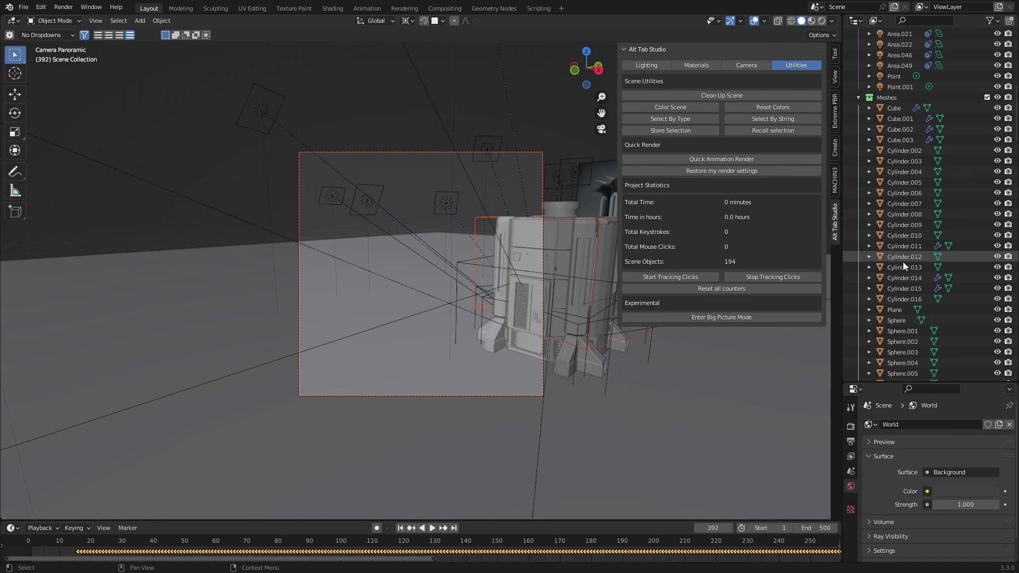
Step: Leave the camera view, select the reference image behind the pod, and store that selection
{"action": "left_click", "coordinate": [558, 329]}
{"action": "middle_click_drag", "start_coordinate": [547, 321], "coordinate": [302, 322]}
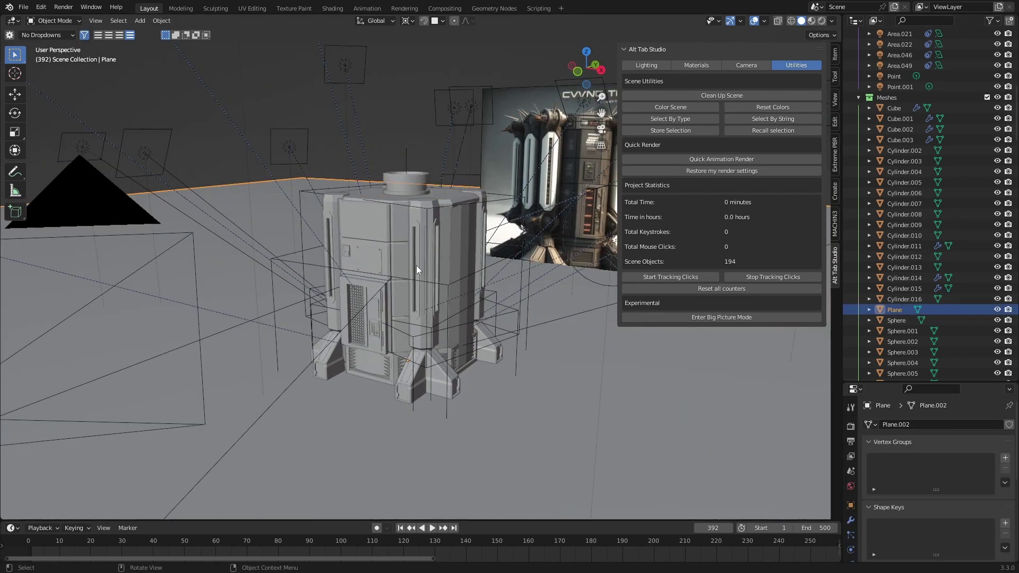
{"action": "middle_click_drag", "start_coordinate": [416, 265], "coordinate": [332, 224]}
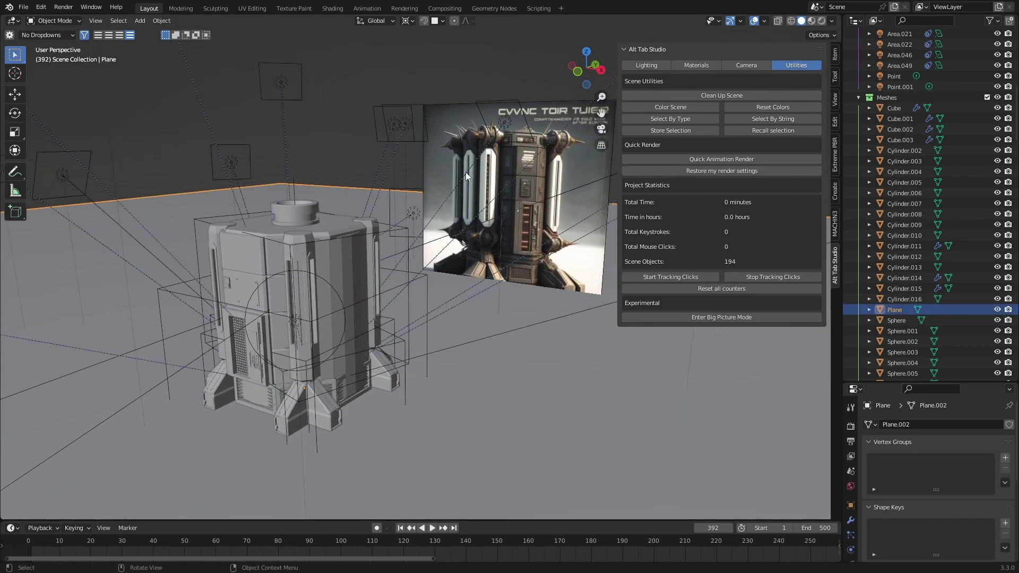
{"action": "left_click", "coordinate": [536, 154]}
{"action": "left_click", "coordinate": [491, 123]}
{"action": "left_click", "coordinate": [523, 130]}
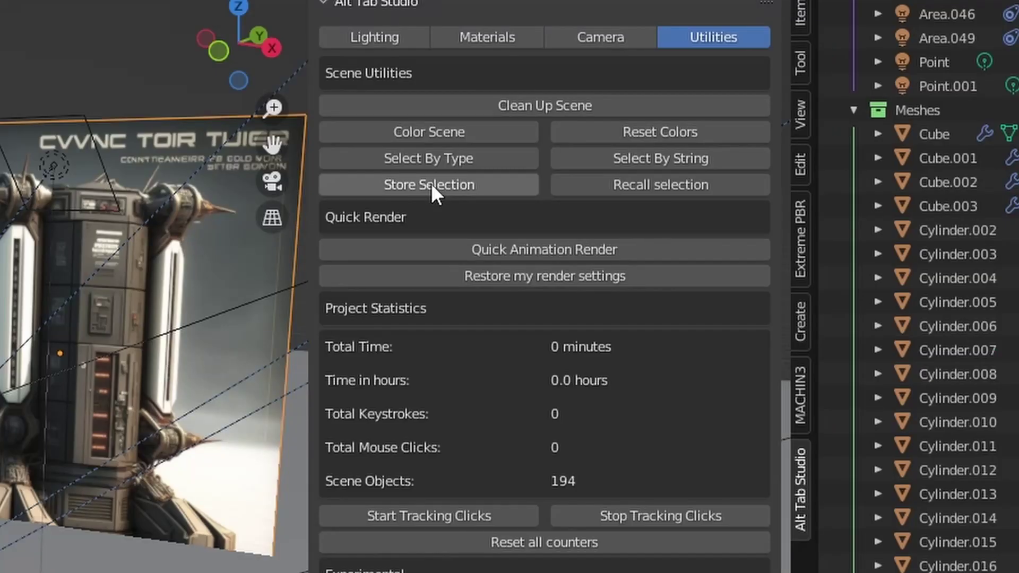
{"action": "left_click", "coordinate": [431, 184]}
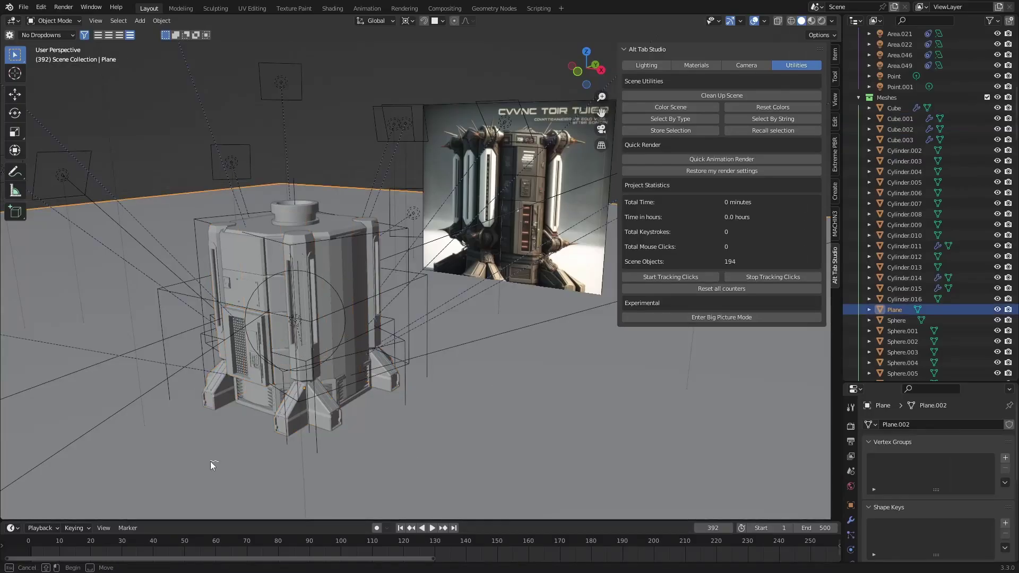
Step: Select other objects, select and deselect everything in the scene, and recall the stored selection
{"action": "left_click_drag", "start_coordinate": [218, 461], "coordinate": [210, 460]}
{"action": "left_click", "coordinate": [249, 288]}
{"action": "key", "text": "a"}
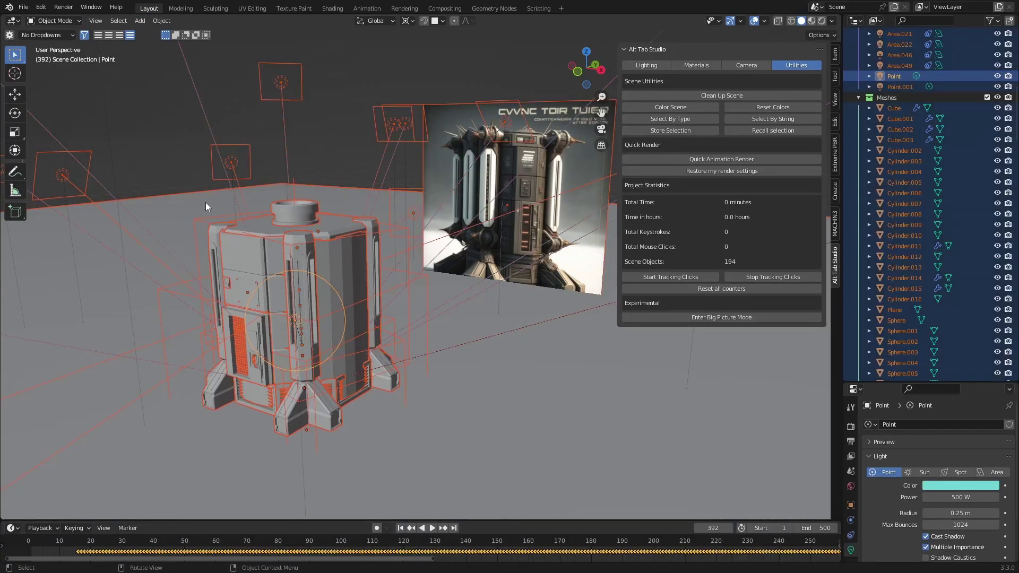
{"action": "key", "text": "alt+a"}
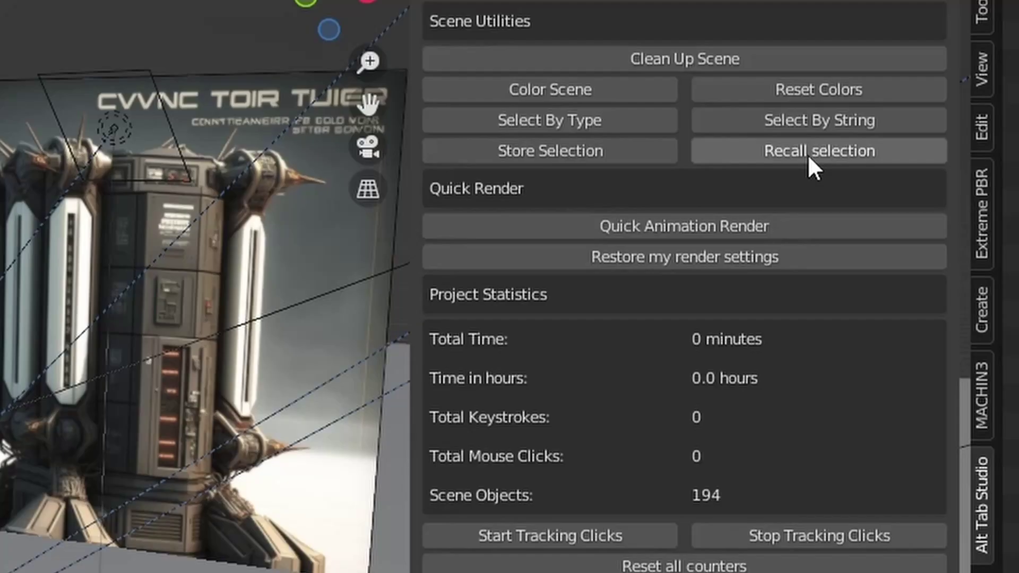
{"action": "left_click", "coordinate": [808, 153]}
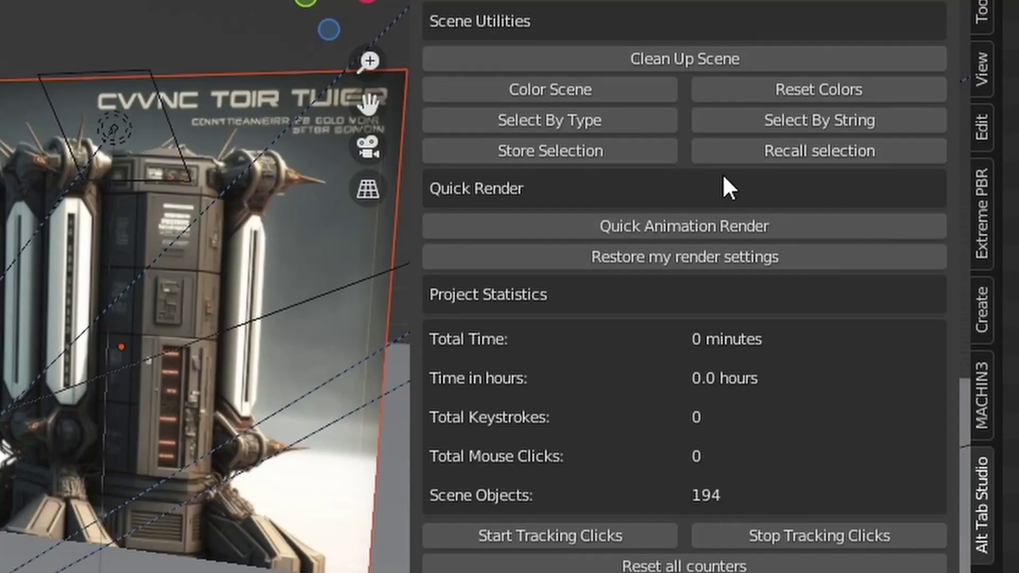